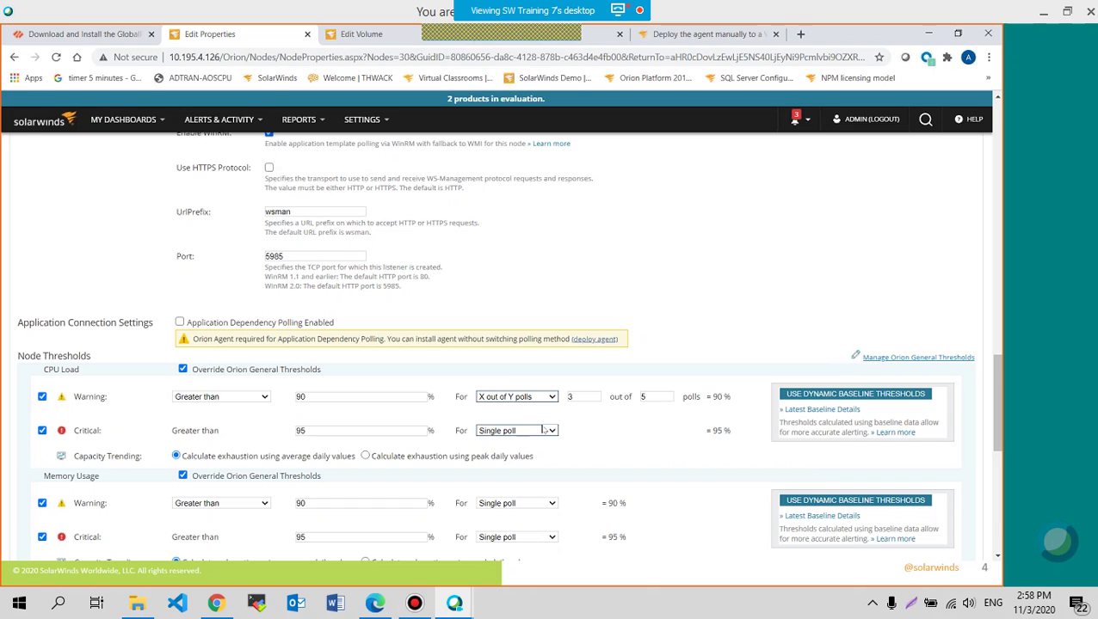
left_click(415, 603)
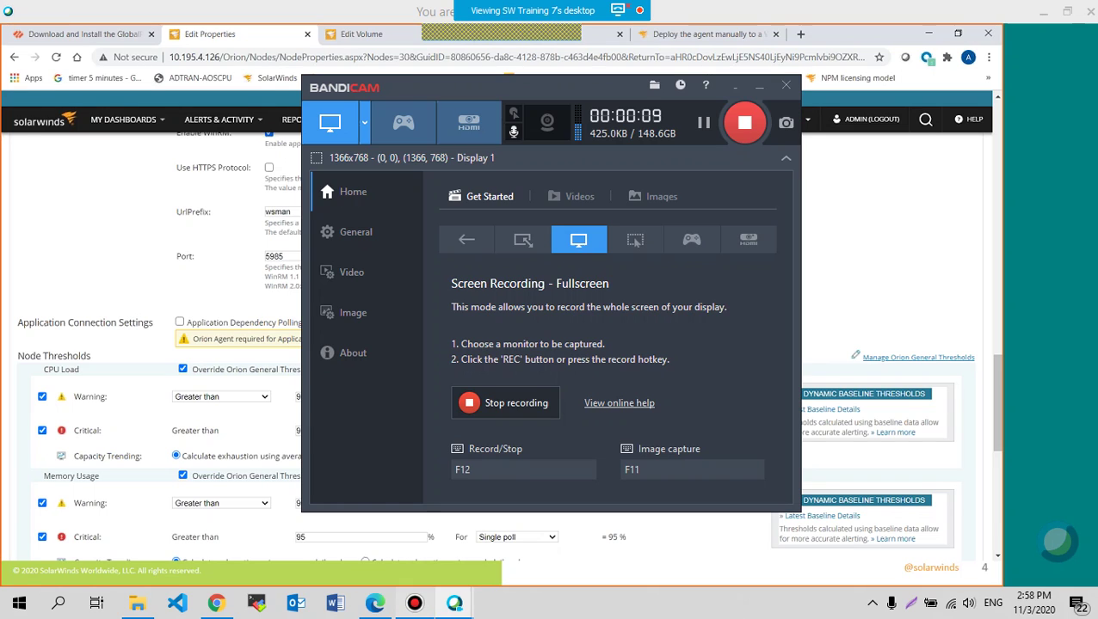
left_click(415, 603)
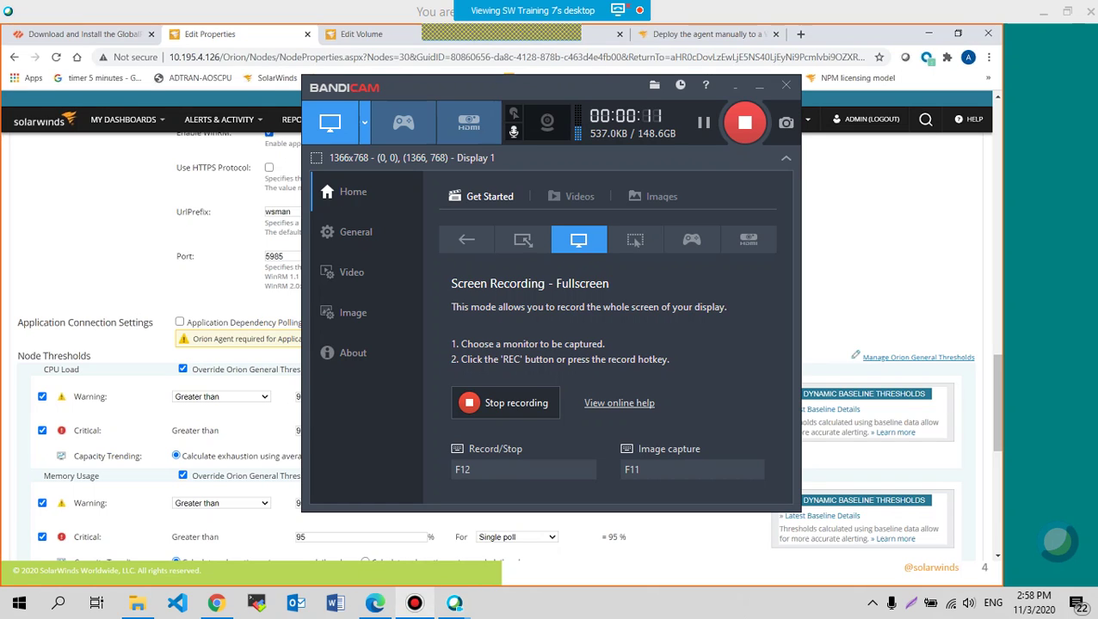
mouse_move(454, 603)
left_click(550, 400)
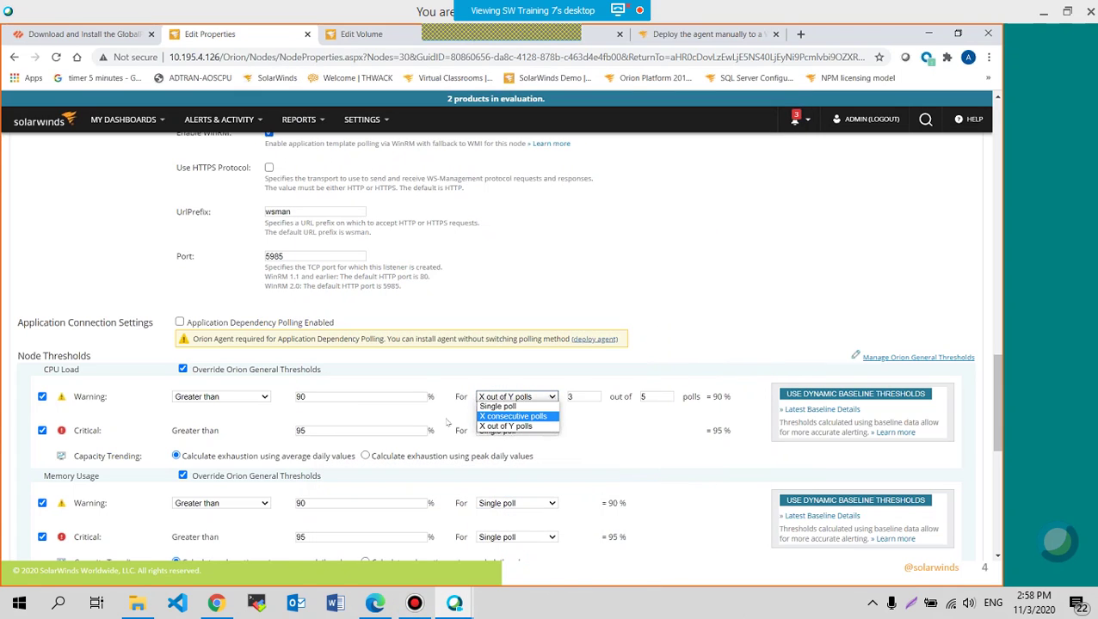
left_click(406, 413)
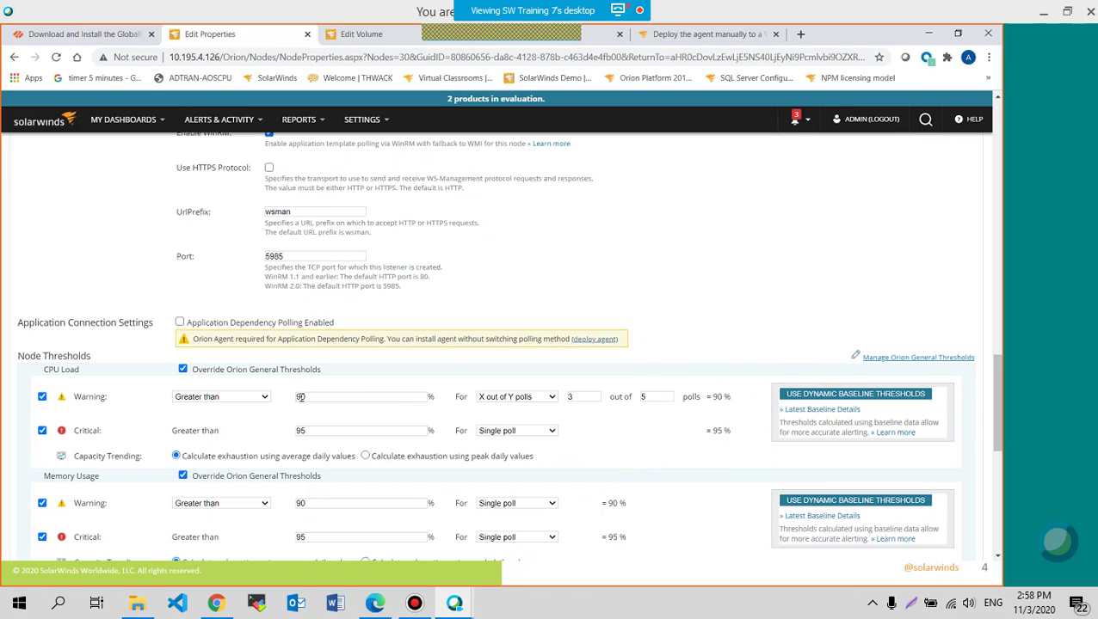
Set the node's CPU Load thresholds to 80% for warning and 90% for critical.
double_click(334, 392)
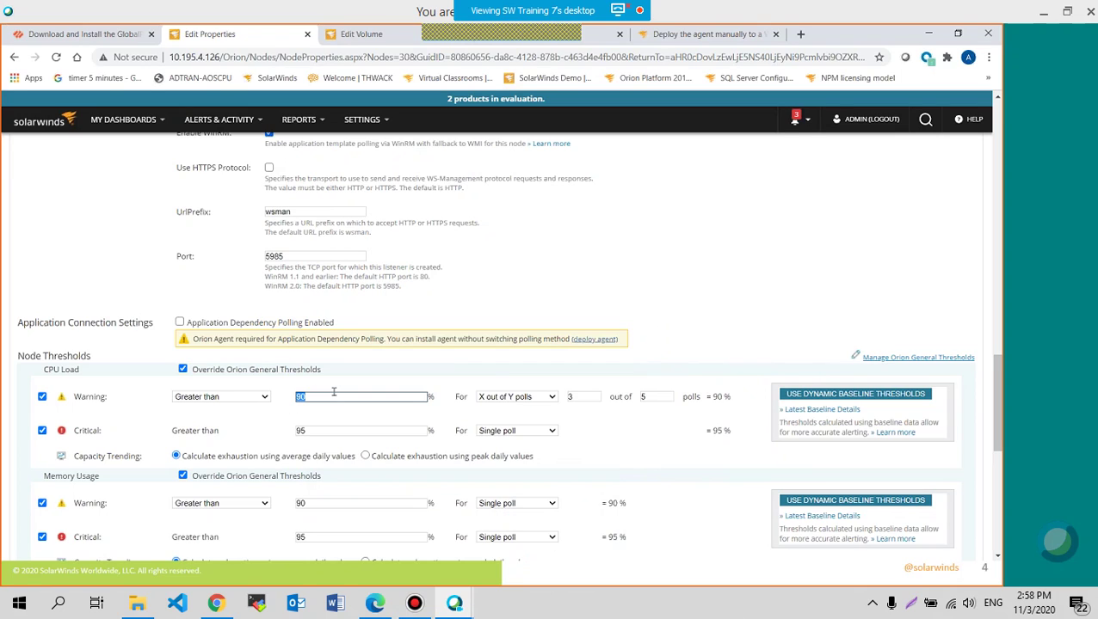
type("80")
key("Tab")
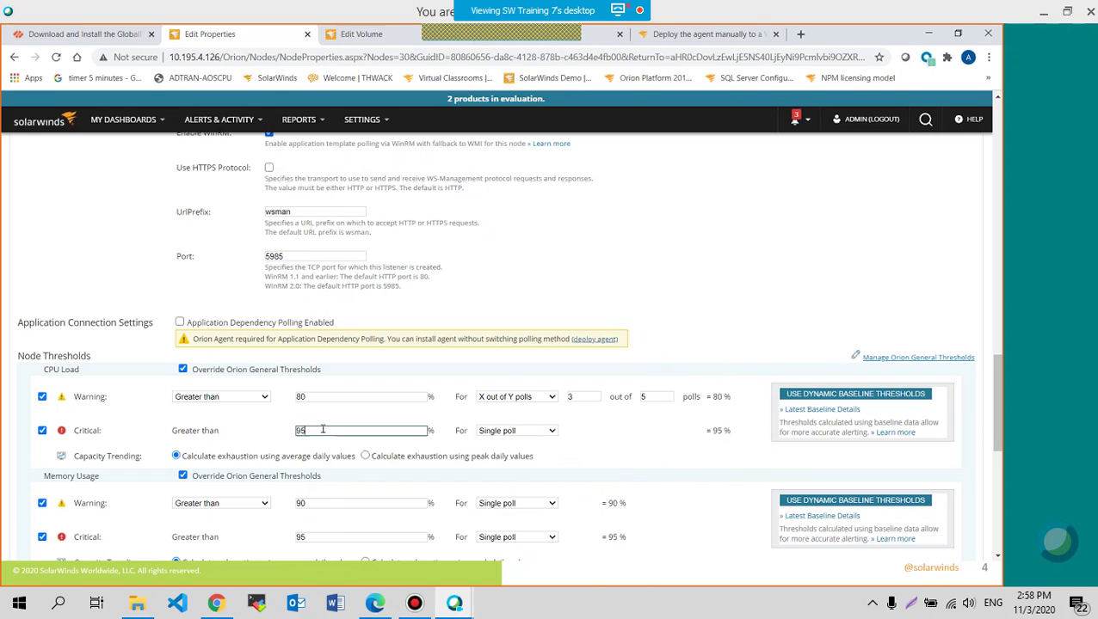
double_click(323, 430)
type("90")
Set the Memory Usage thresholds to 80% warning and 90% critical, and base the CPU Load warning on a single poll.
double_click(343, 503)
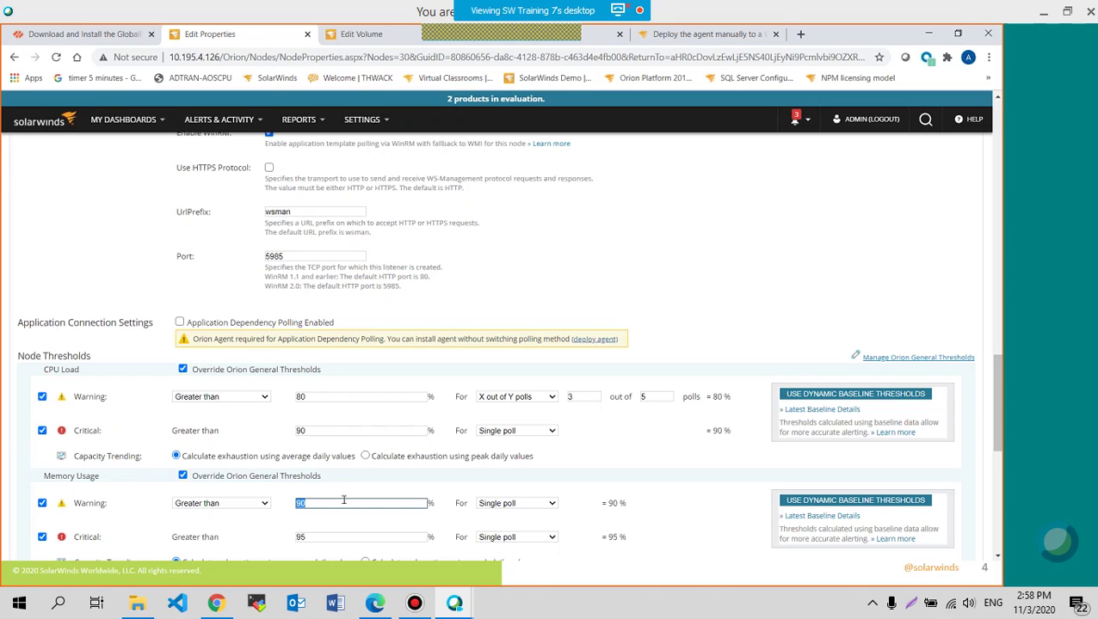
type("80")
key("Tab")
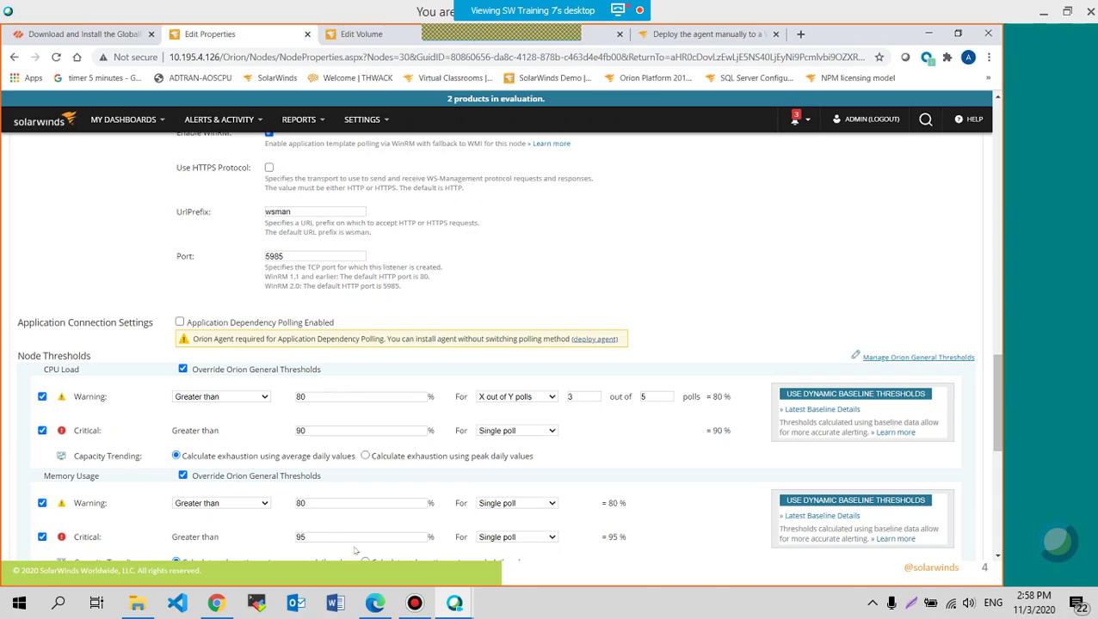
key("Tab")
double_click(327, 539)
type("90")
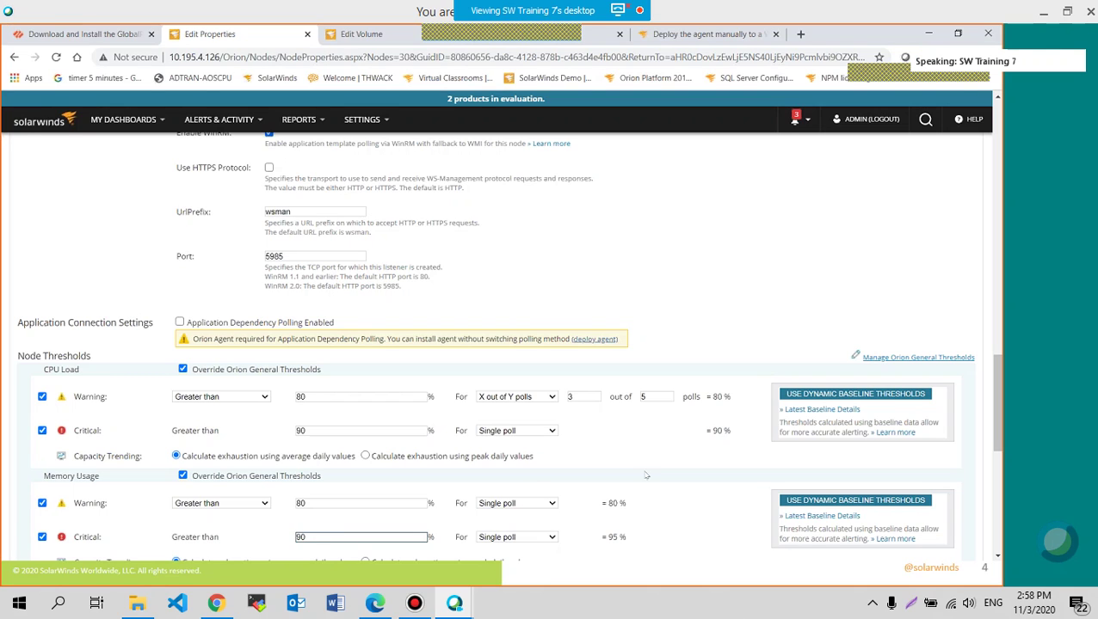
left_click(552, 398)
left_click(520, 407)
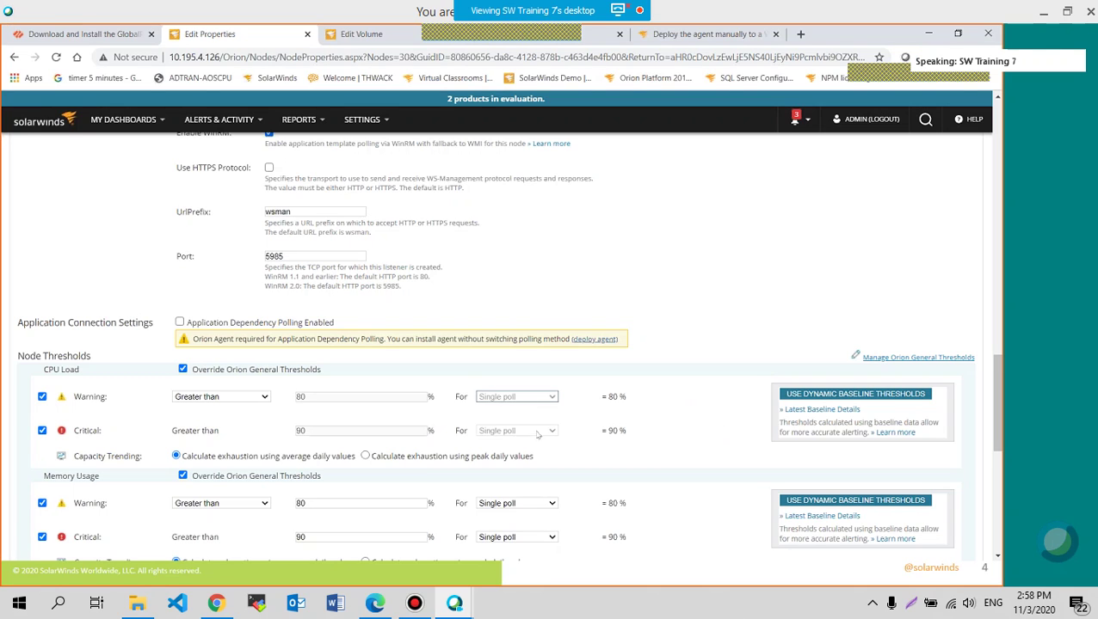
Disable the override of the Orion general thresholds for both Memory Usage and CPU Load.
scroll(258, 488, "down", 1)
scroll(271, 490, "down", 2)
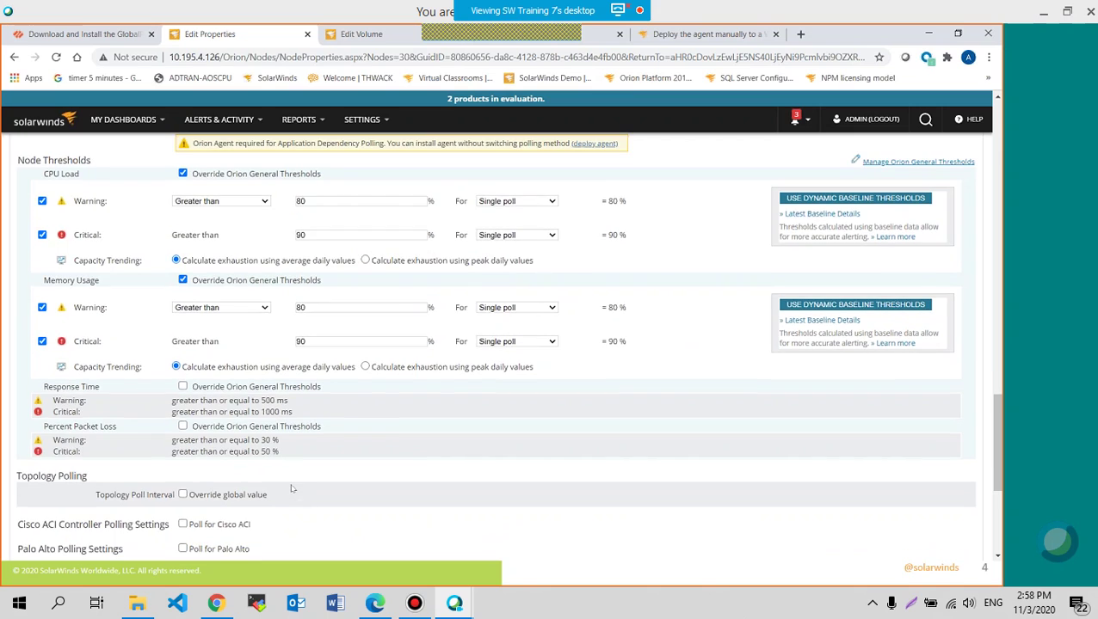
scroll(271, 491, "up", 2)
left_click(183, 411)
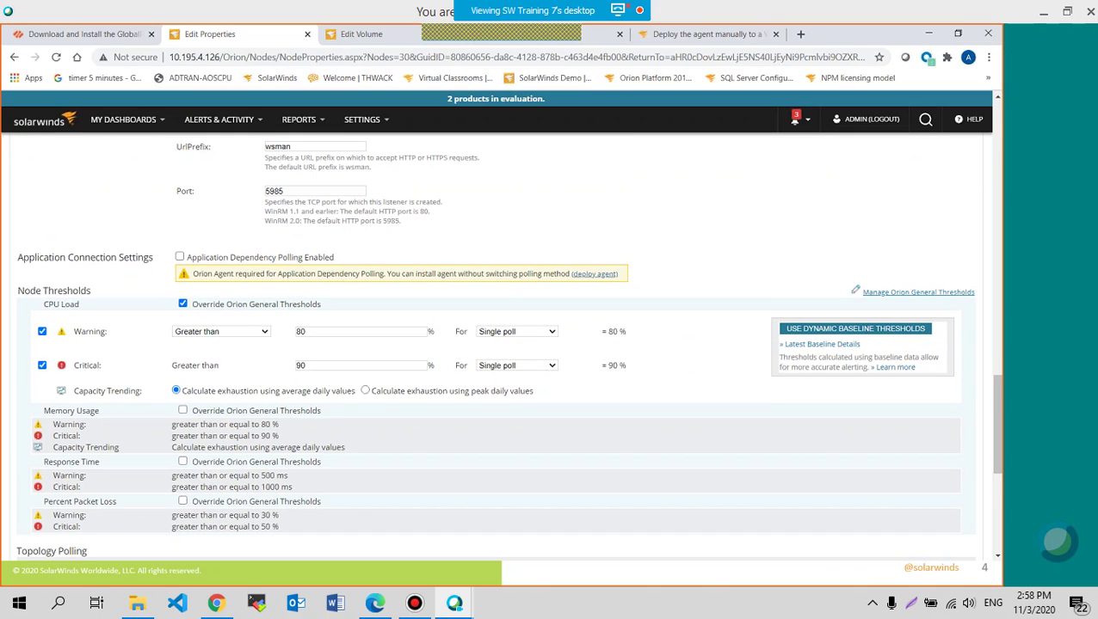
left_click(182, 304)
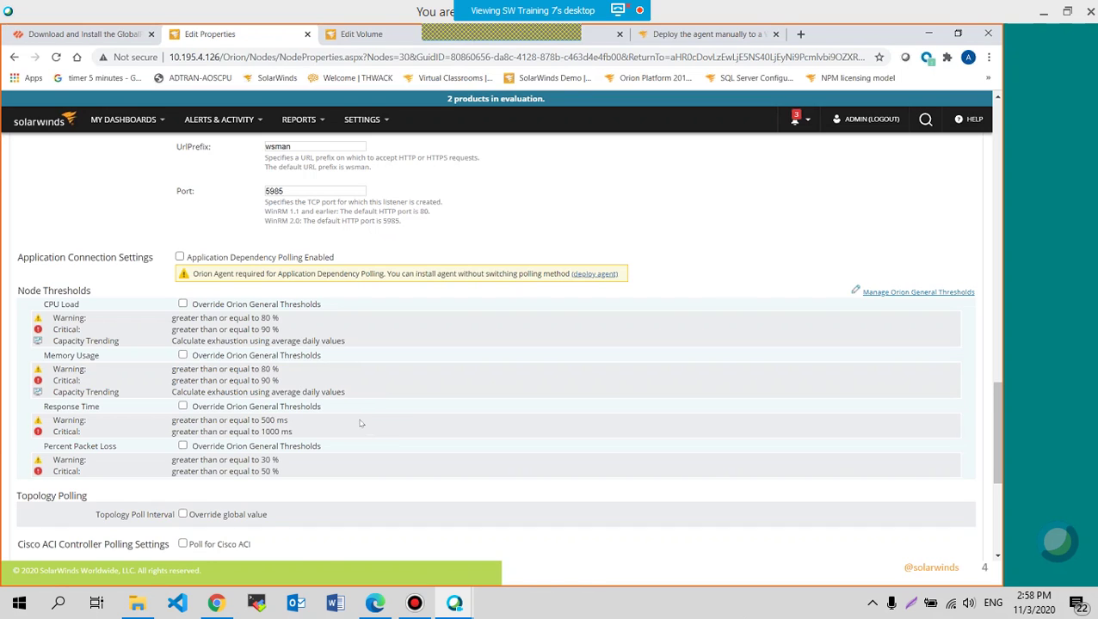
Examine the options available for the node's status rollup mode.
scroll(359, 425, "up", 1)
scroll(360, 426, "up", 10)
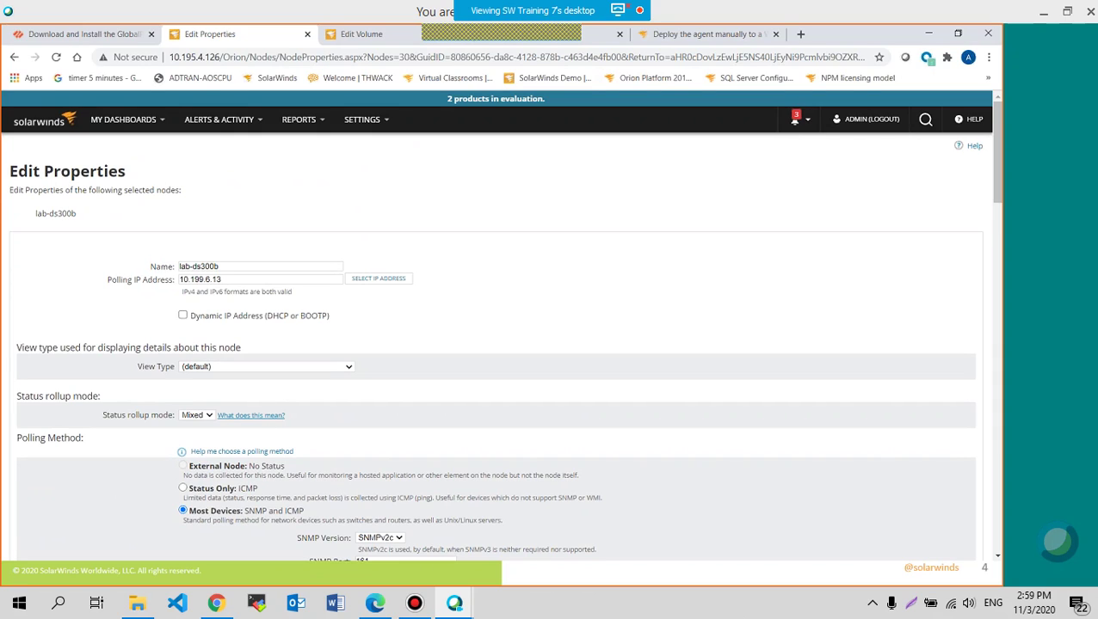
left_click(197, 415)
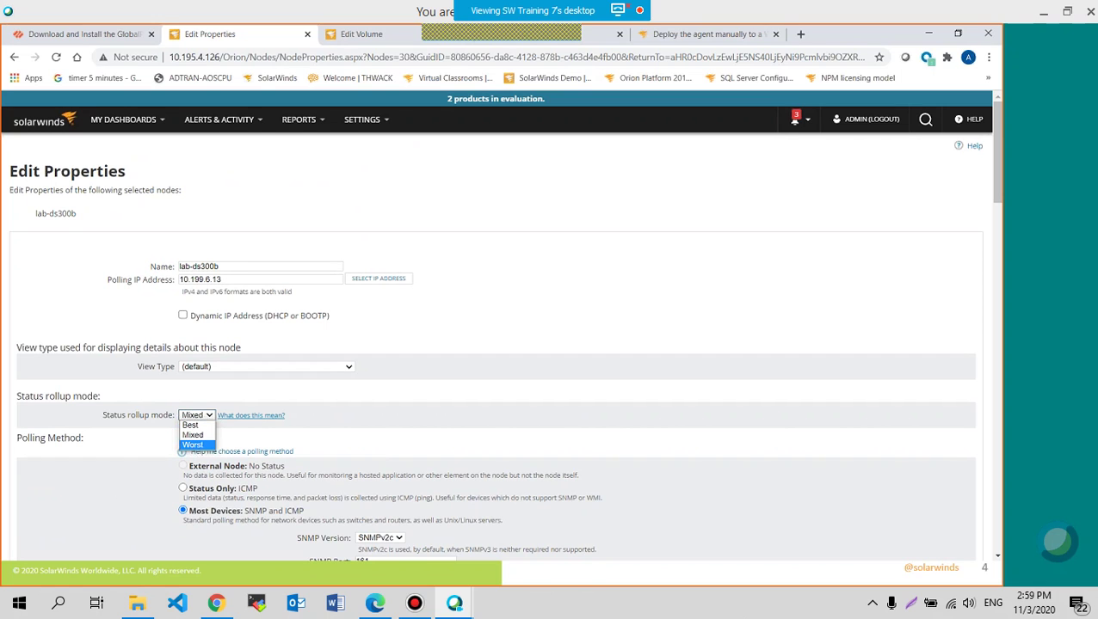
triple_click(373, 444)
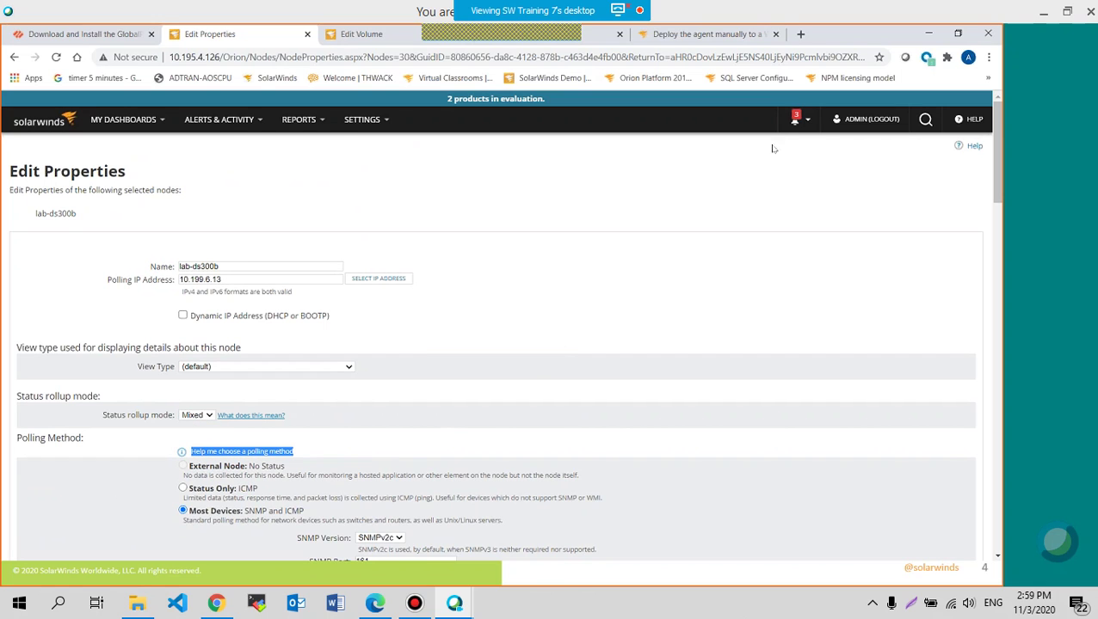
Search the SolarWinds online help for "status roll up mode".
left_click(692, 35)
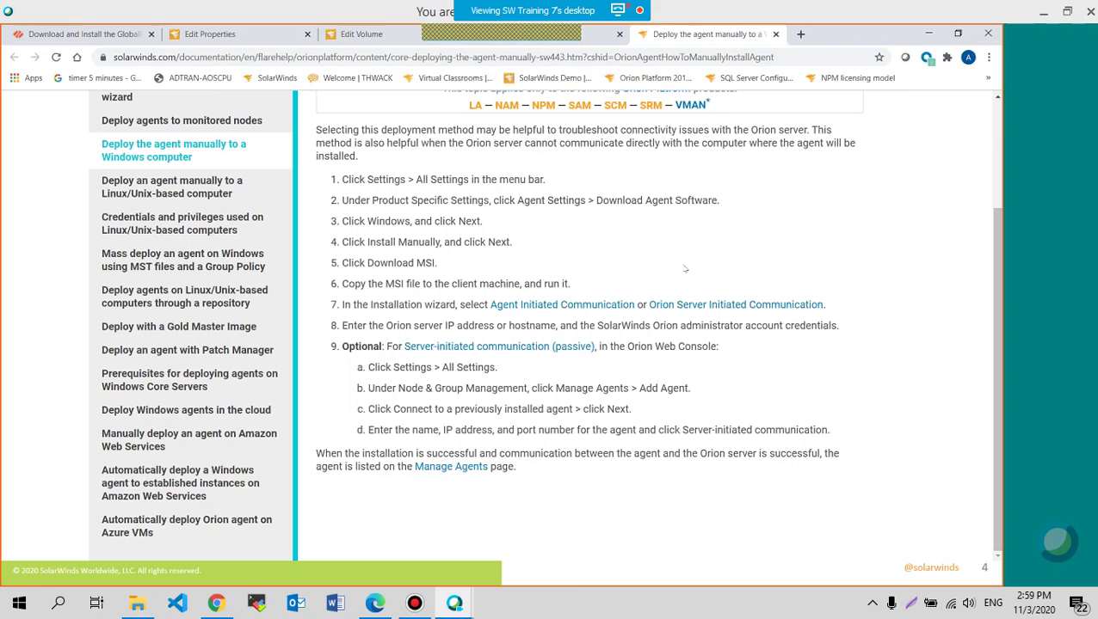
scroll(686, 269, "up", 3)
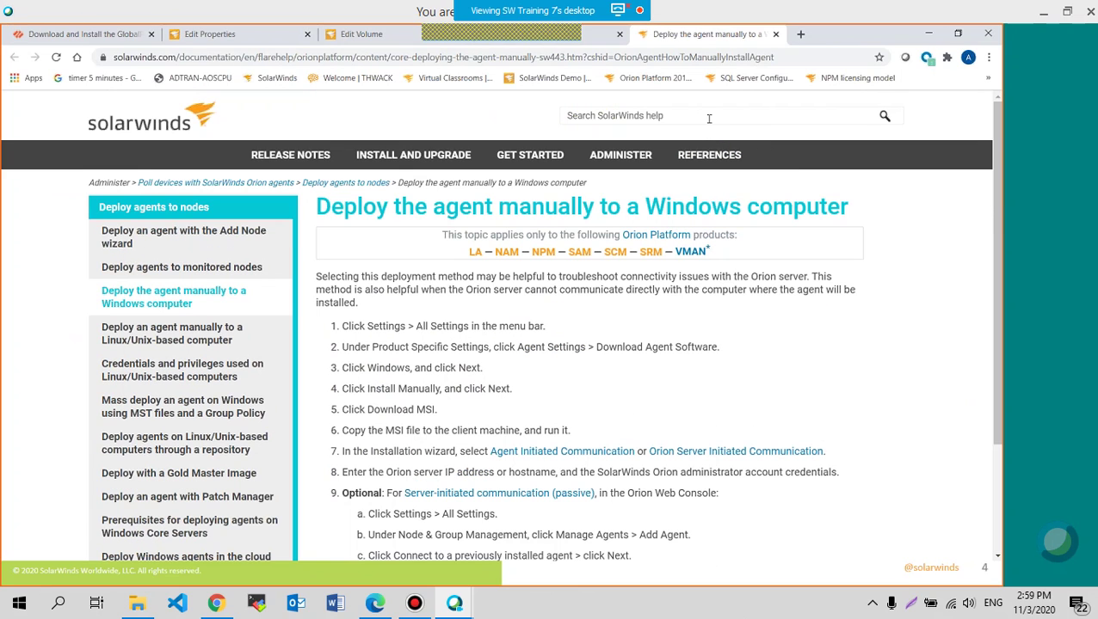
left_click(707, 114)
type("sra")
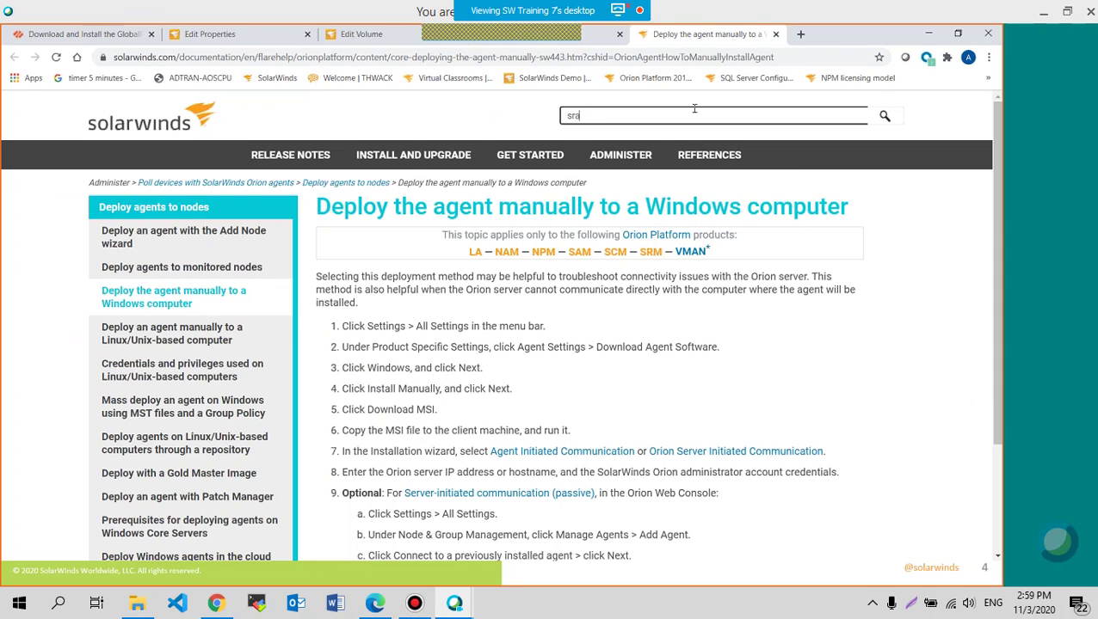
key("BackSpace")
key("BackSpace")
key("BackSpace")
type("status roll up mode")
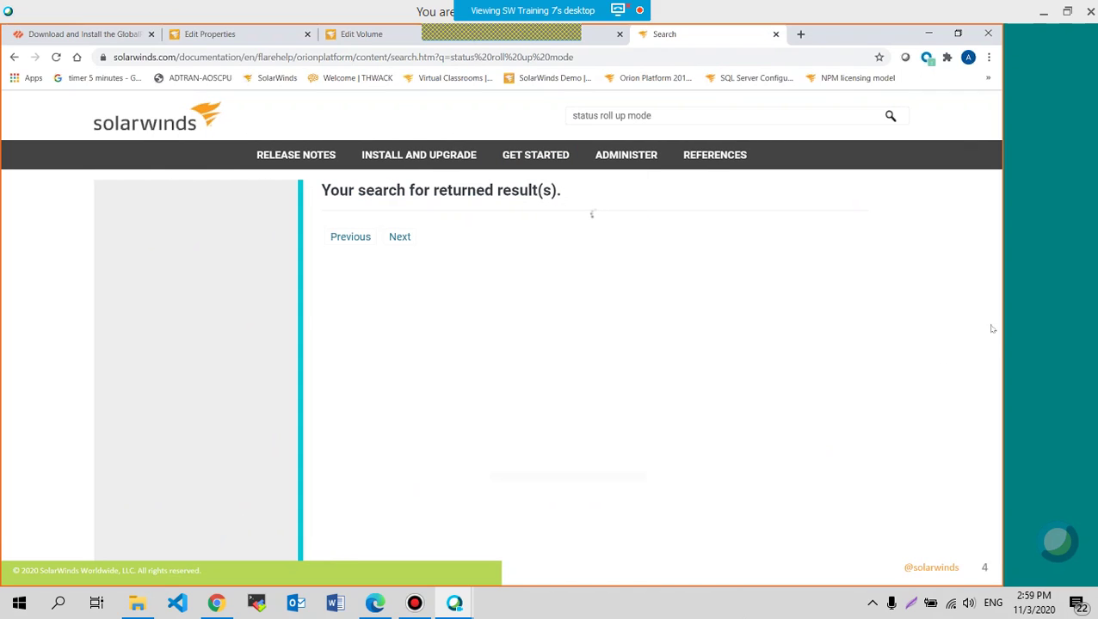
Open the help article on Status Rollup Mode in the Orion Platform and examine the Show Best Status option.
left_click(464, 235)
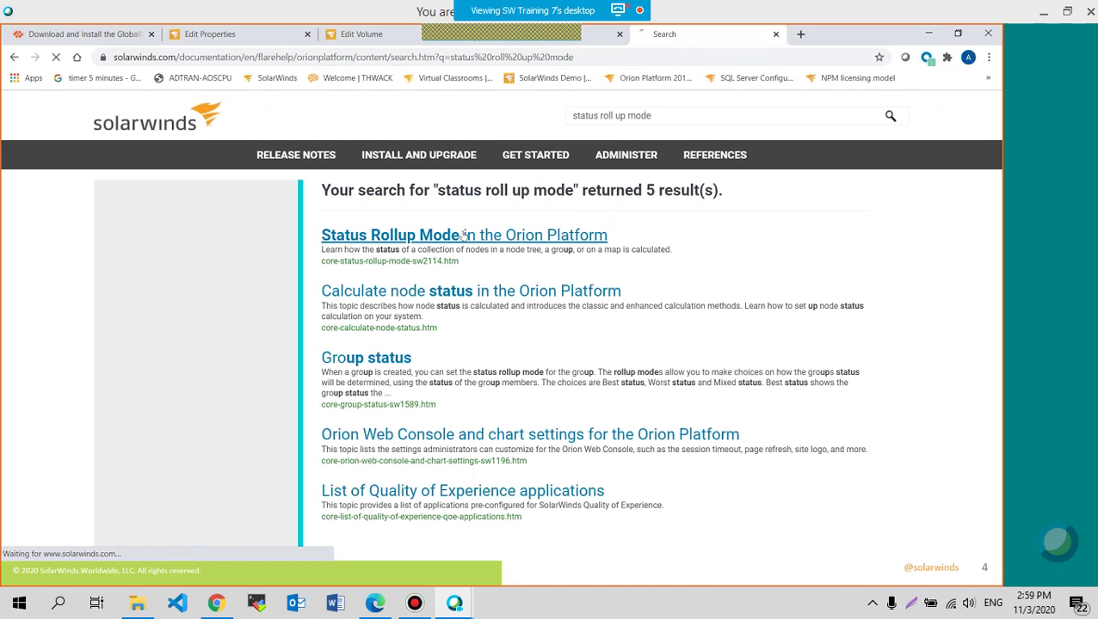
scroll(553, 376, "down", 5)
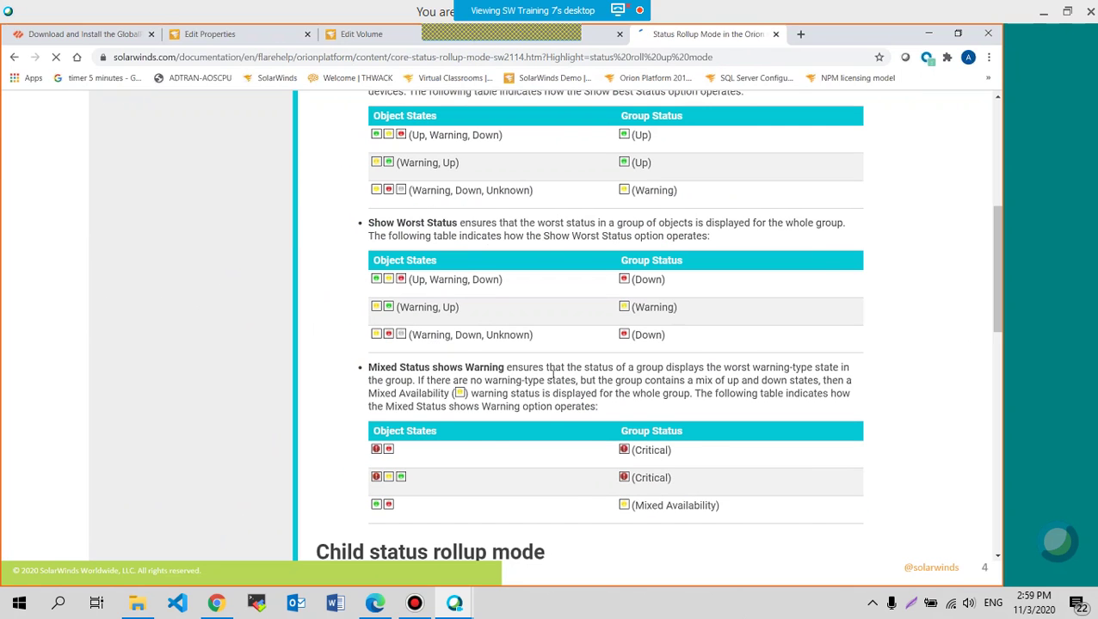
scroll(553, 376, "up", 2)
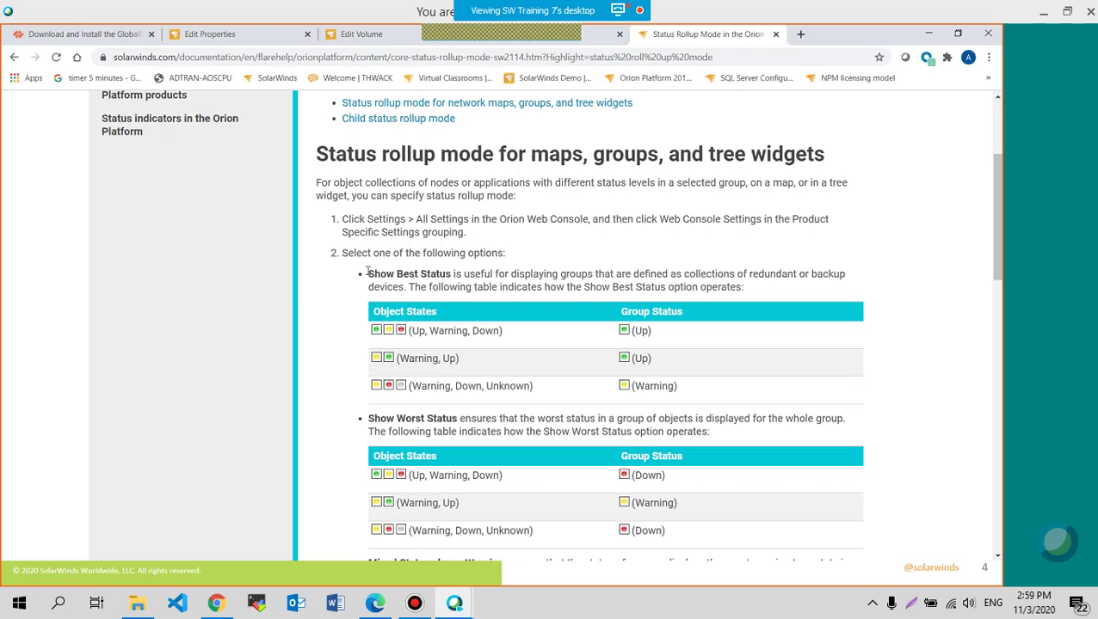
left_click_drag(368, 274, 451, 269)
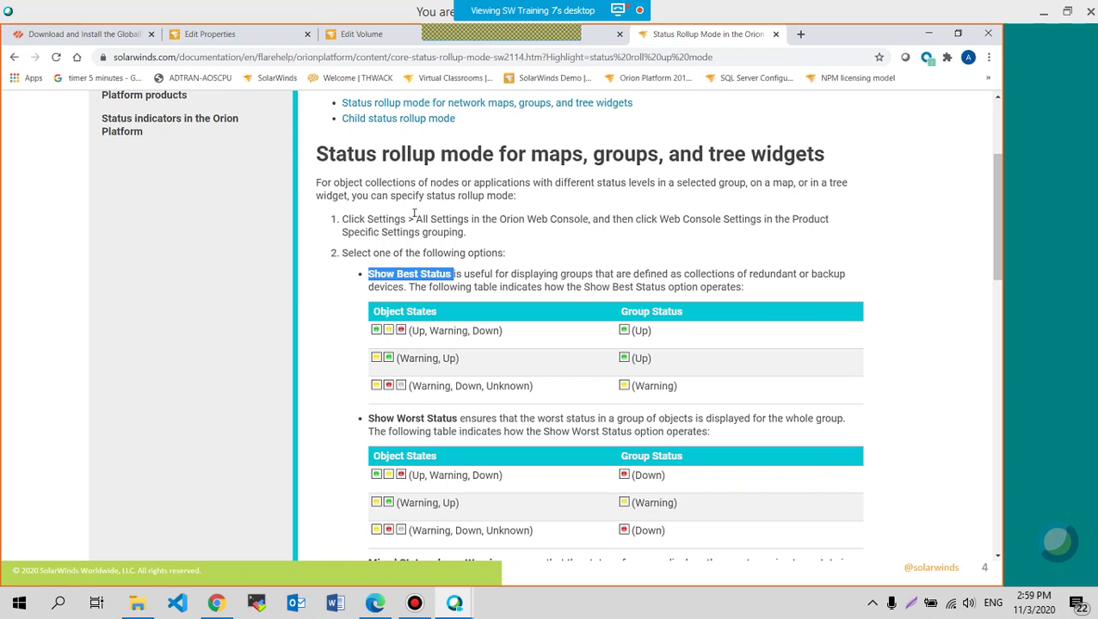
Set the status rollup mode of node lab-ds300b to Best in its Edit Properties page.
left_click(210, 33)
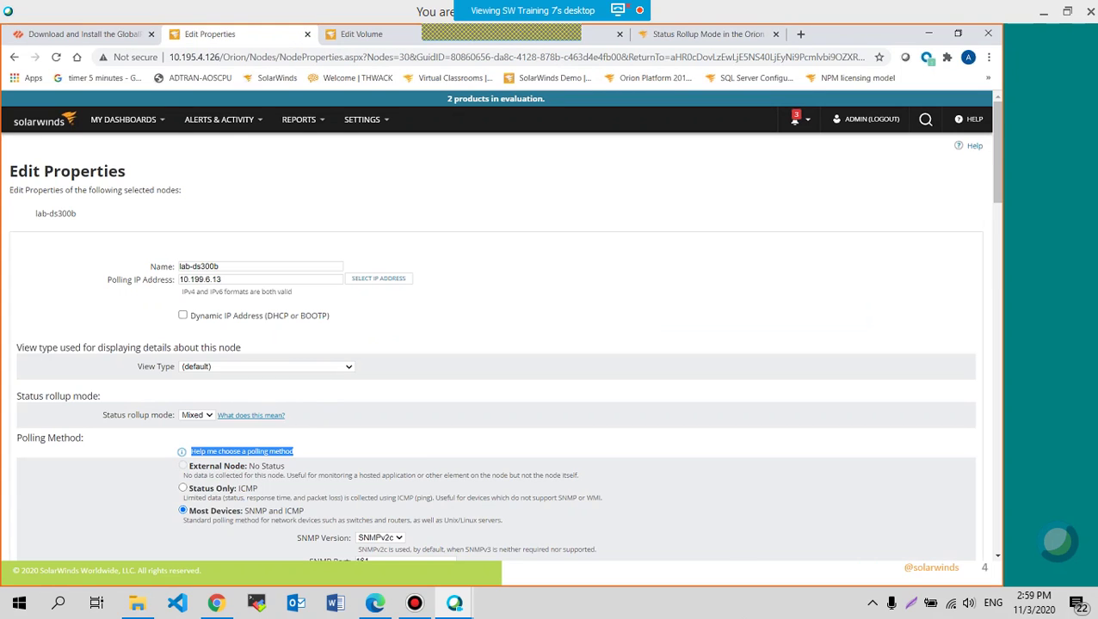
left_click(197, 415)
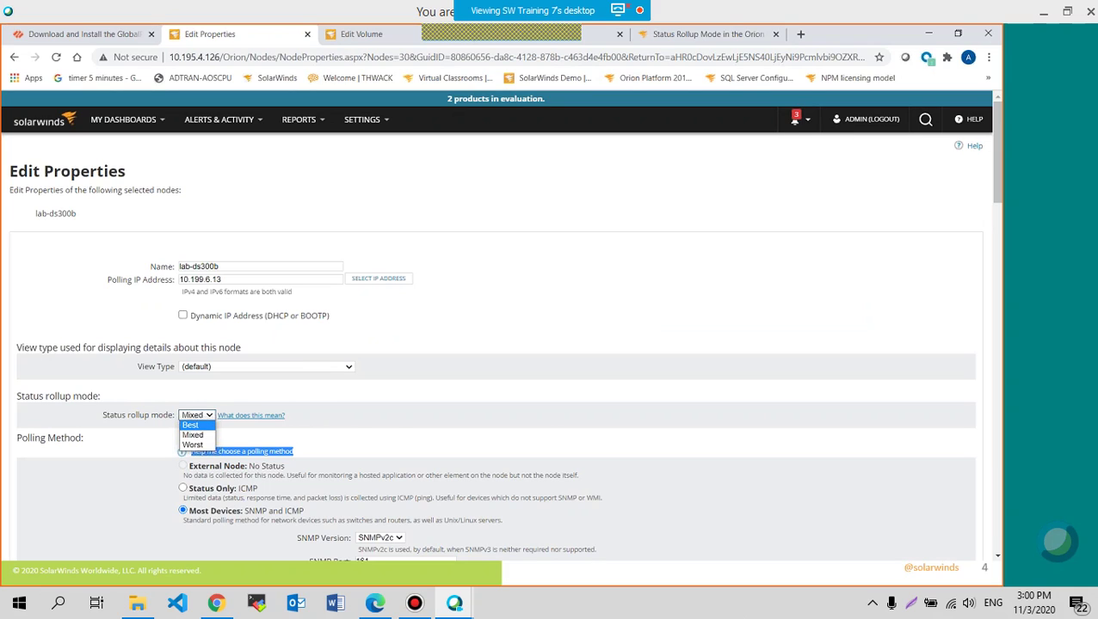
left_click(191, 425)
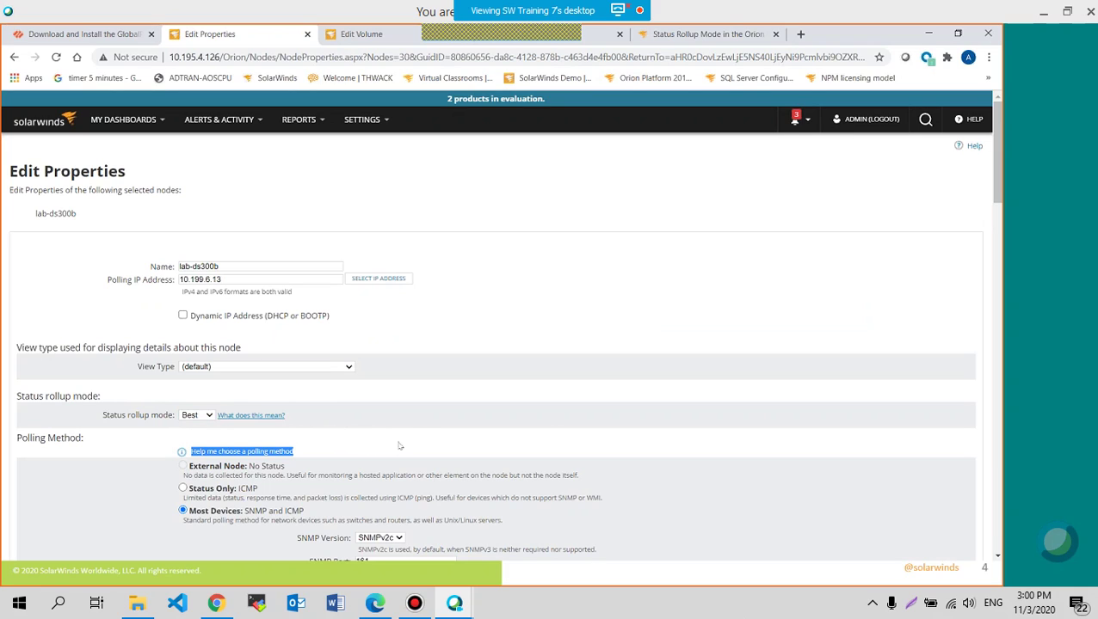
Return to the status rollup help article and examine how Show Best Status and Show Worst Status determine the group status.
left_click(82, 33)
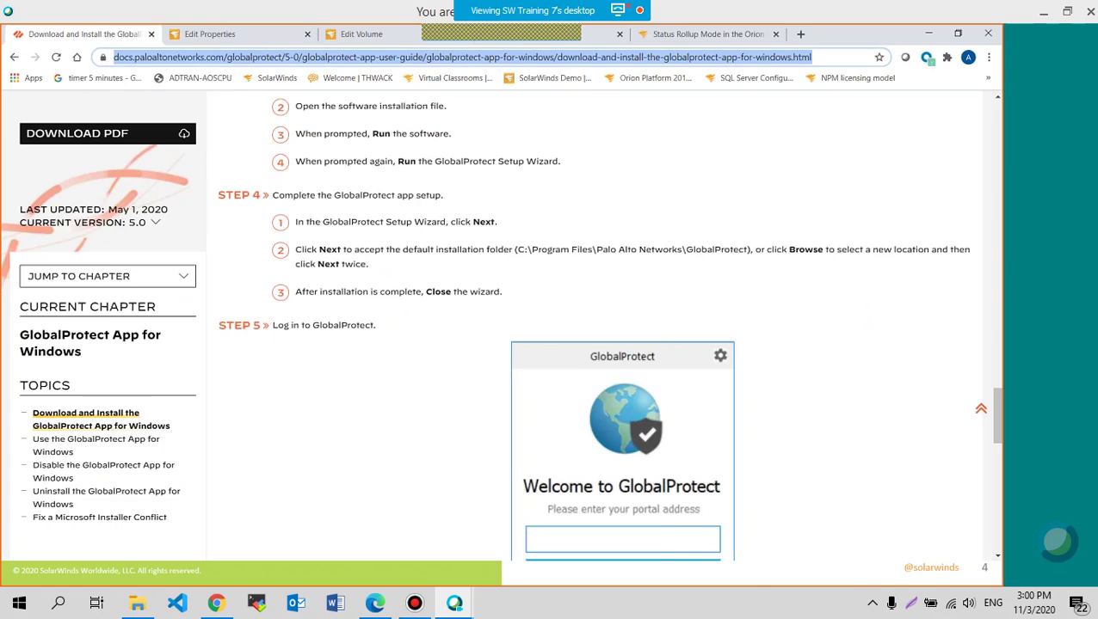
left_click(258, 35)
left_click(707, 35)
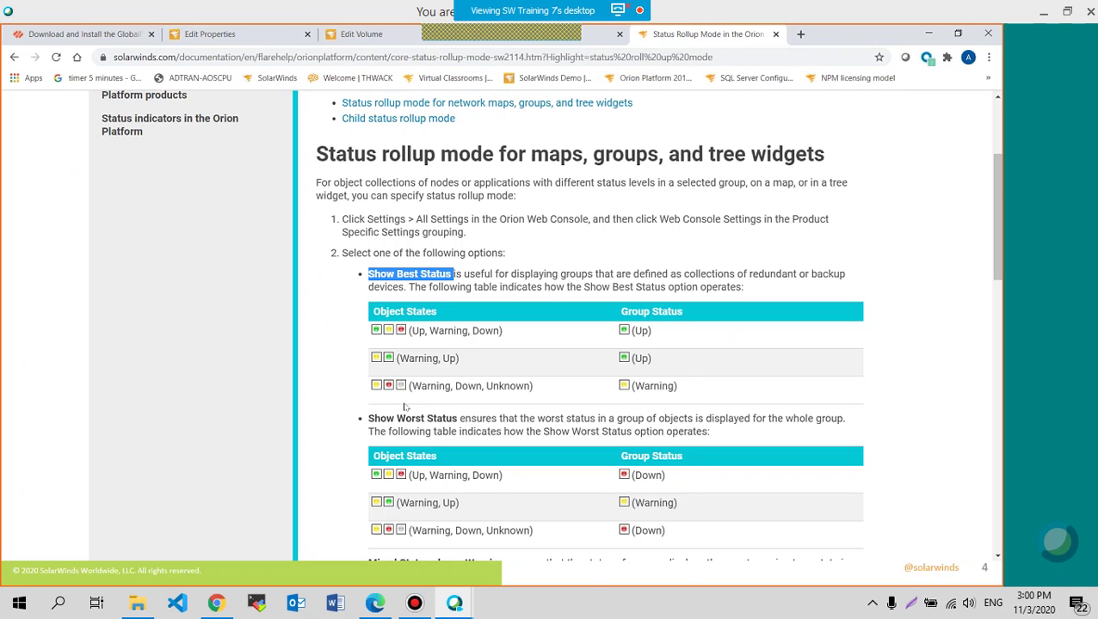
scroll(406, 407, "down", 1)
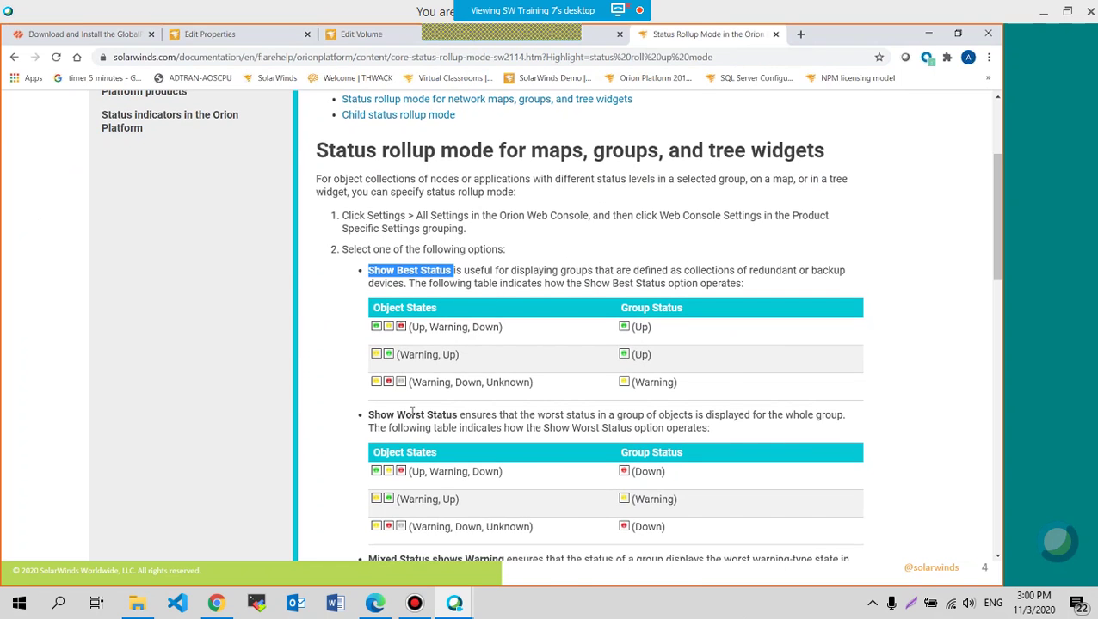
scroll(413, 411, "down", 1)
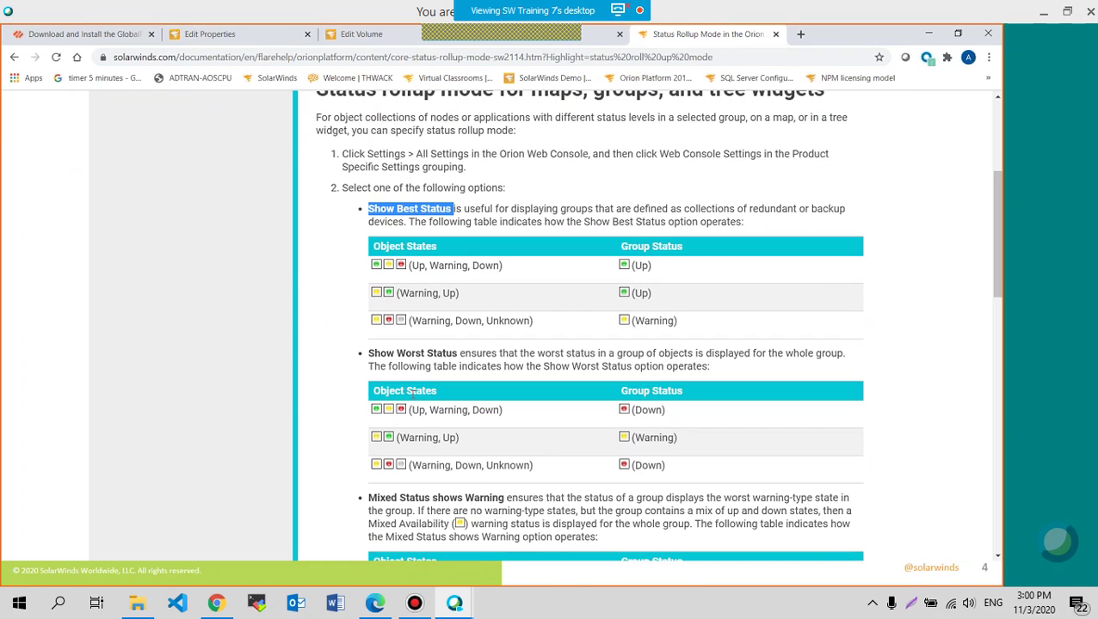
scroll(413, 393, "down", 1)
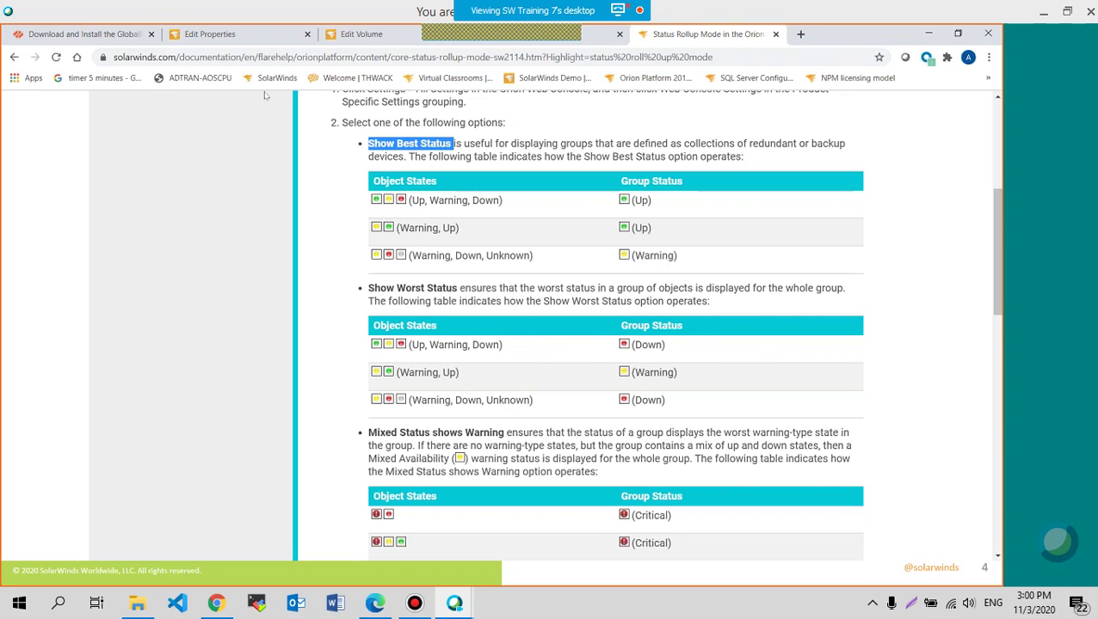
Set the status rollup mode of node lab-ds300b to Worst in its Edit Properties page.
left_click(209, 33)
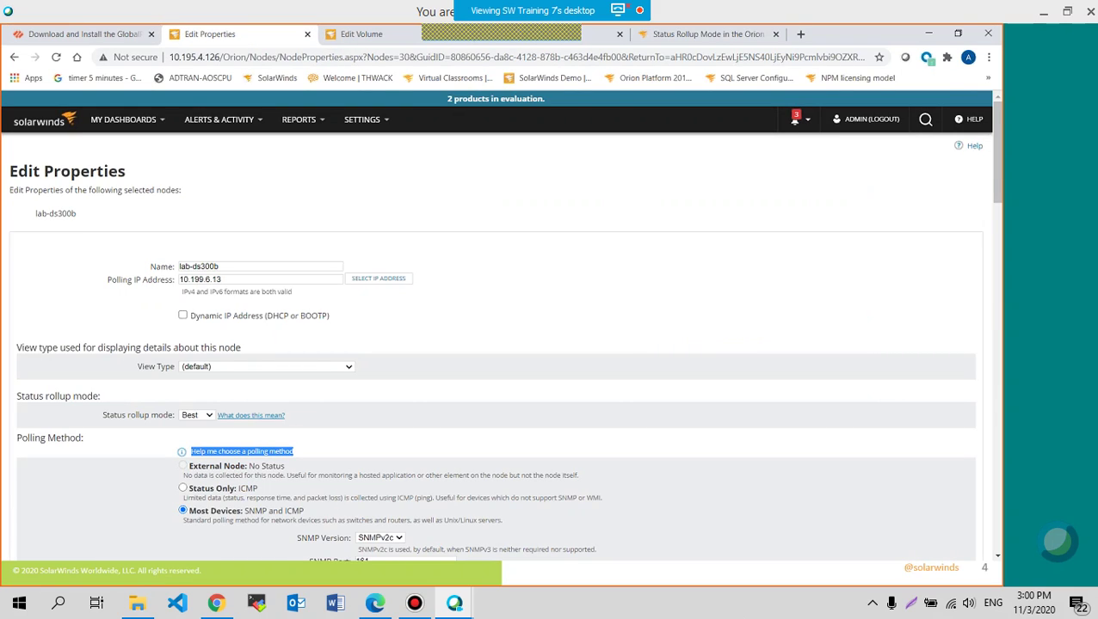
left_click(197, 415)
left_click(197, 437)
left_click(329, 422)
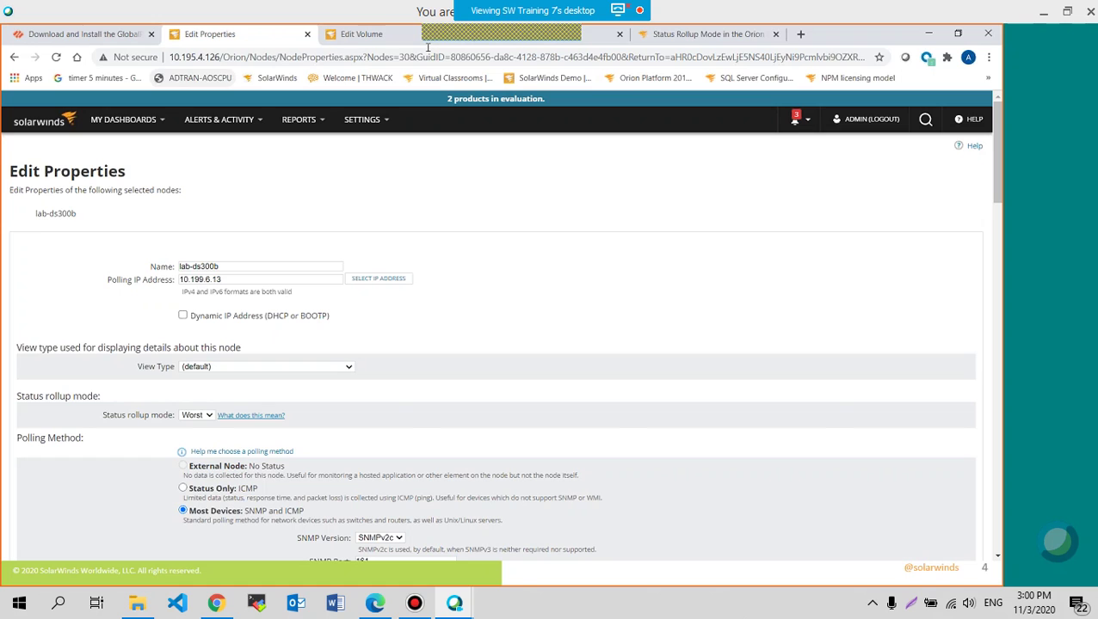
Return to the status rollup help article and examine how the Mixed Status shows Warning option determines the group status.
left_click(706, 34)
scroll(462, 416, "down", 4)
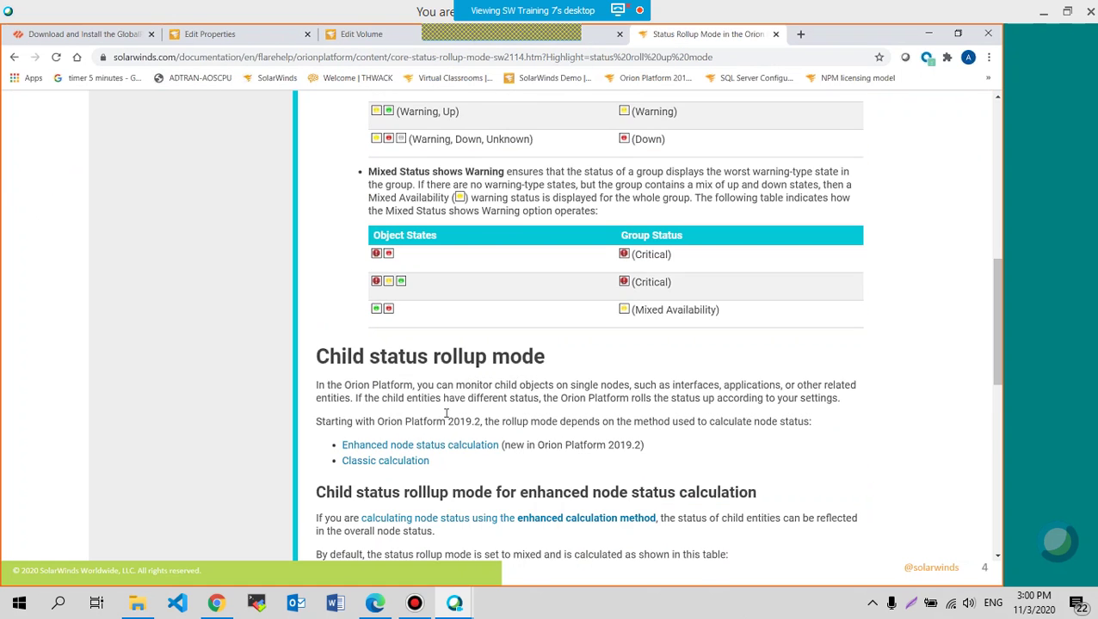
scroll(444, 412, "up", 1)
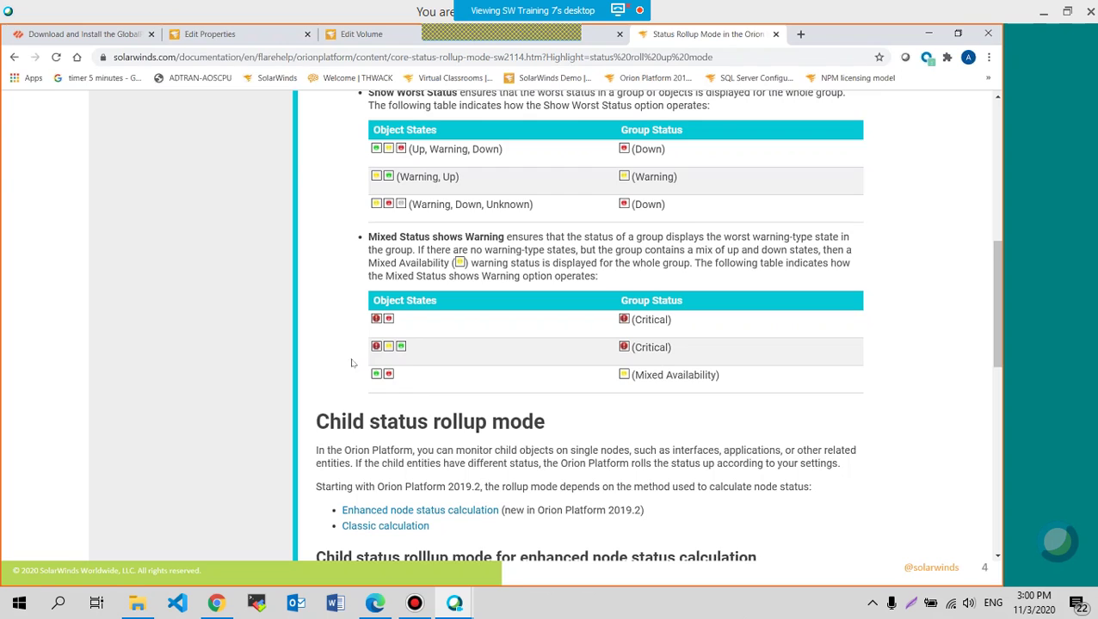
scroll(340, 352, "up", 1)
scroll(338, 352, "up", 3)
Set the status rollup mode of node lab-ds300b to Mixed in its Edit Properties page.
left_click(258, 35)
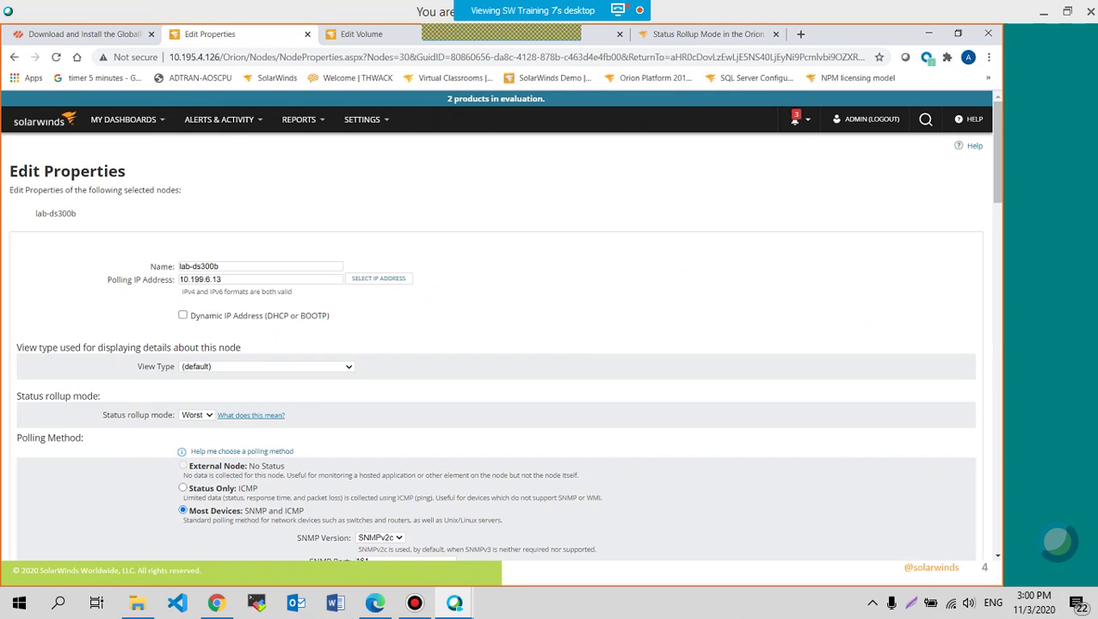
left_click(197, 416)
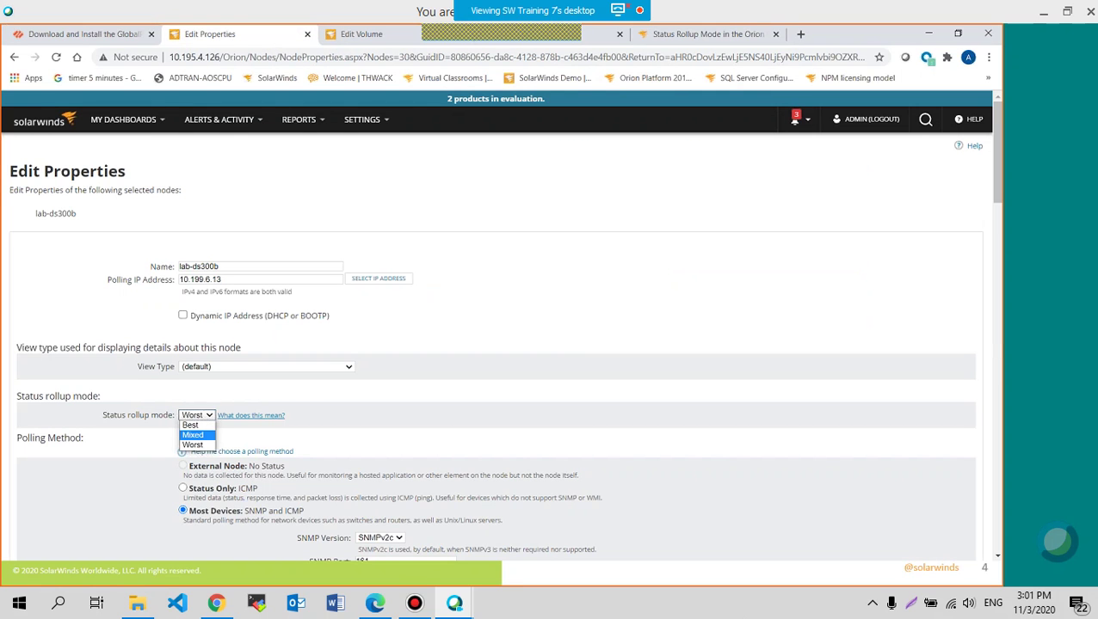
left_click(193, 436)
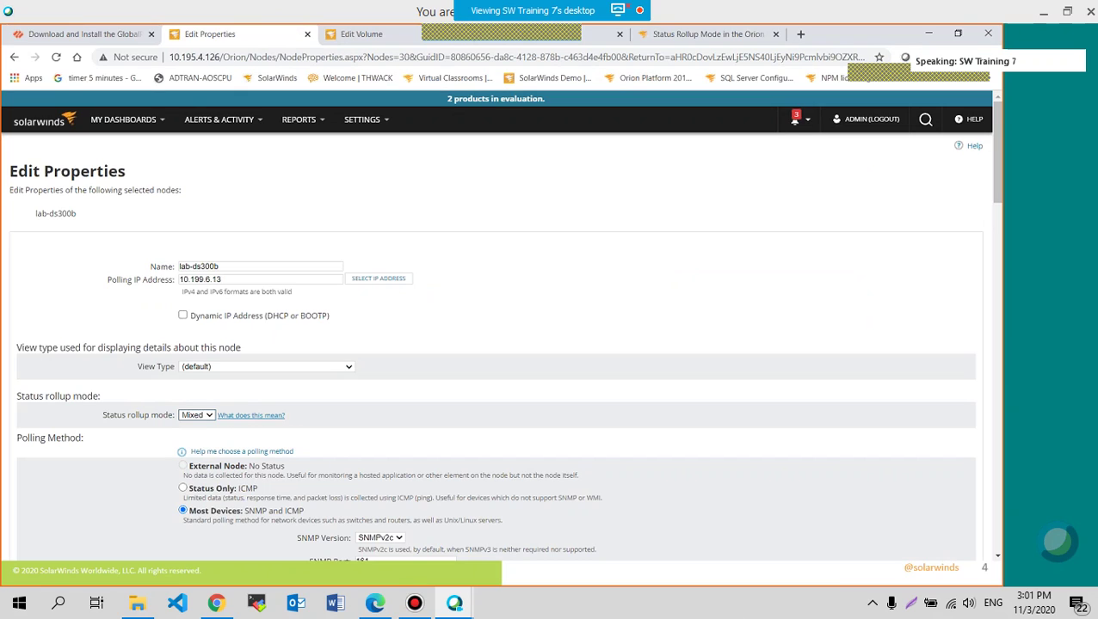
left_click(197, 416)
left_click(192, 425)
left_click(197, 415)
left_click(193, 435)
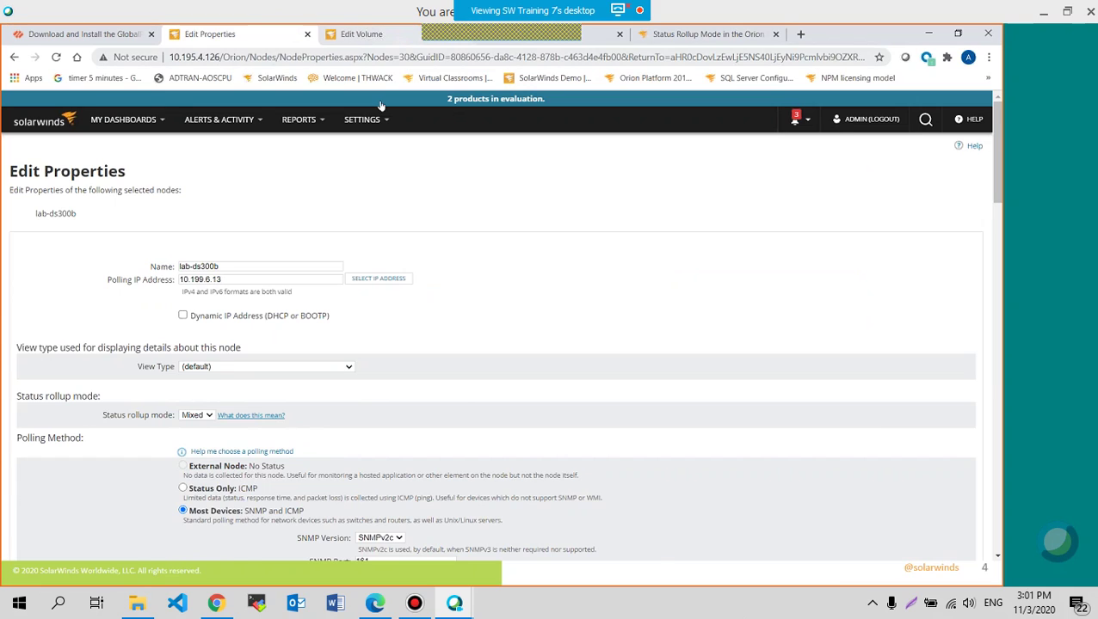
Go to Manage Nodes and open the properties of both Adtran nodes, St.P-Adt1224 and St.P-Adt1335, for joint editing.
mouse_move(362, 119)
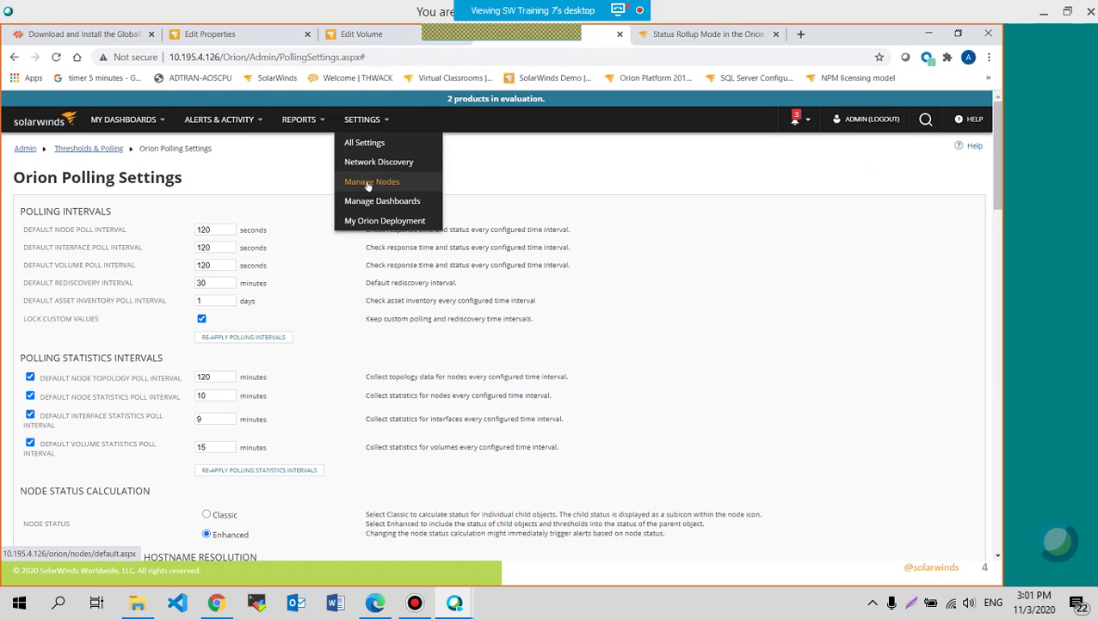
left_click(368, 184)
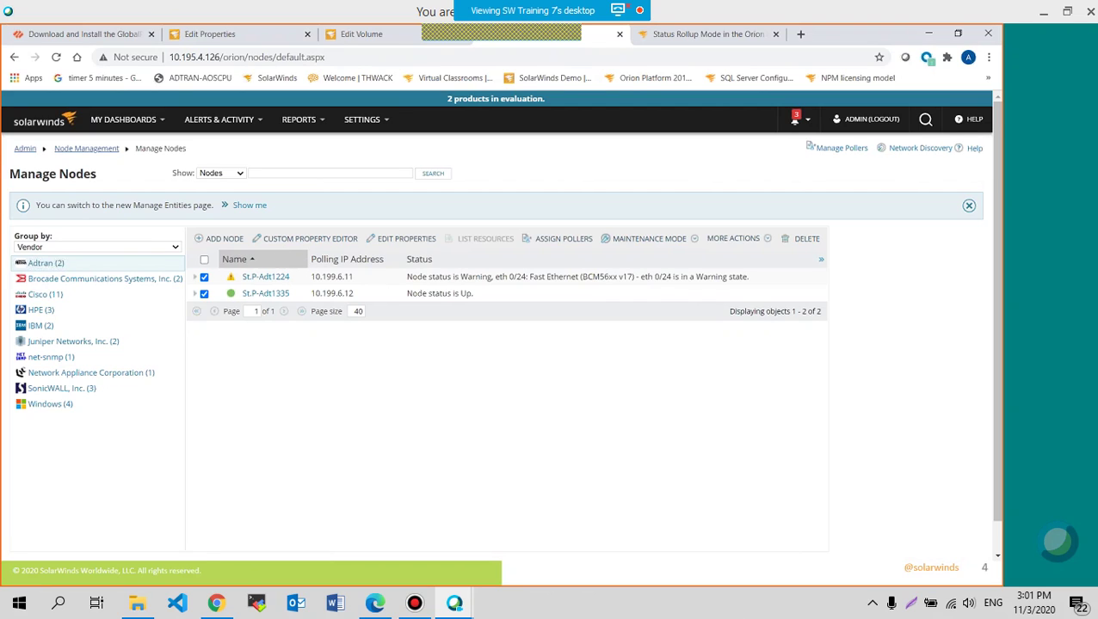
left_click(408, 240)
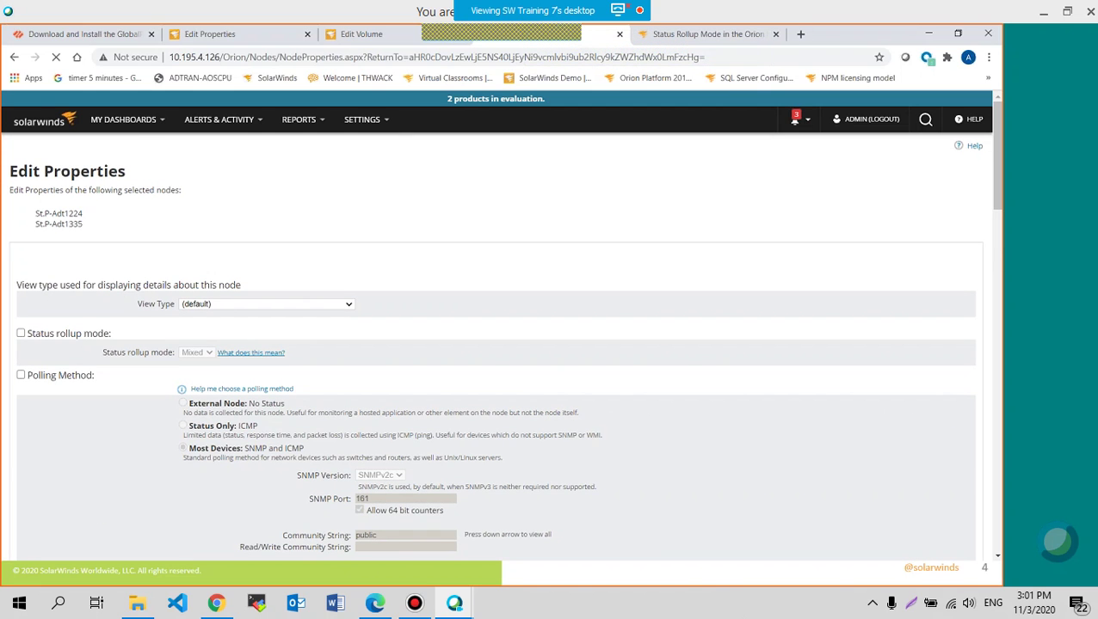
Enable the status rollup mode setting for both Adtran nodes and review its available modes, keeping Mixed.
left_click(21, 333)
left_click(21, 333)
left_click(21, 333)
left_click(196, 352)
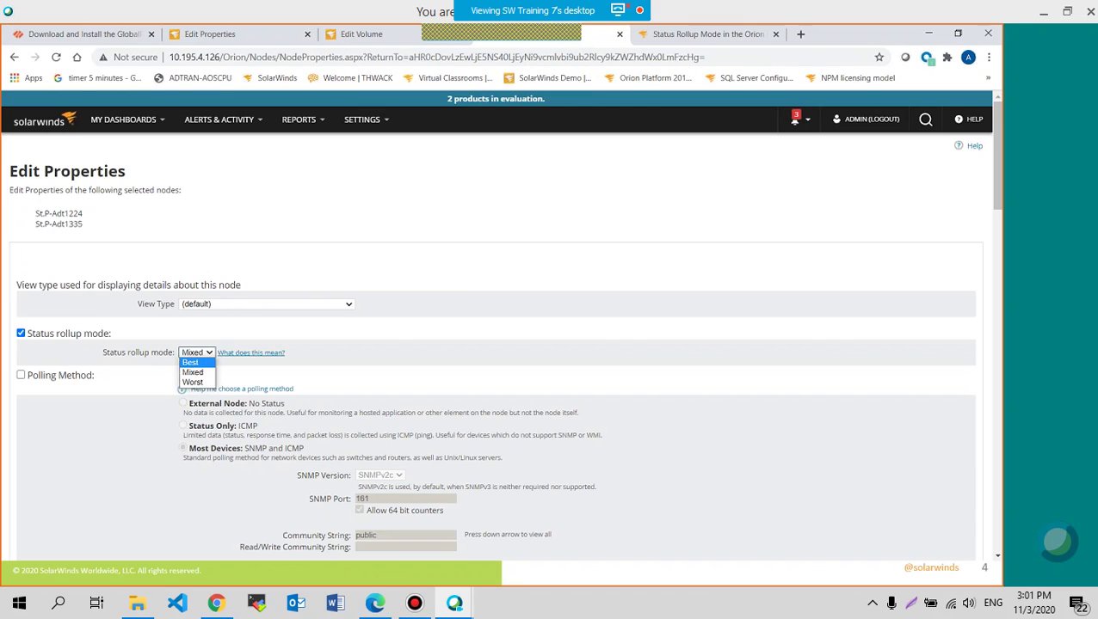
left_click(444, 361)
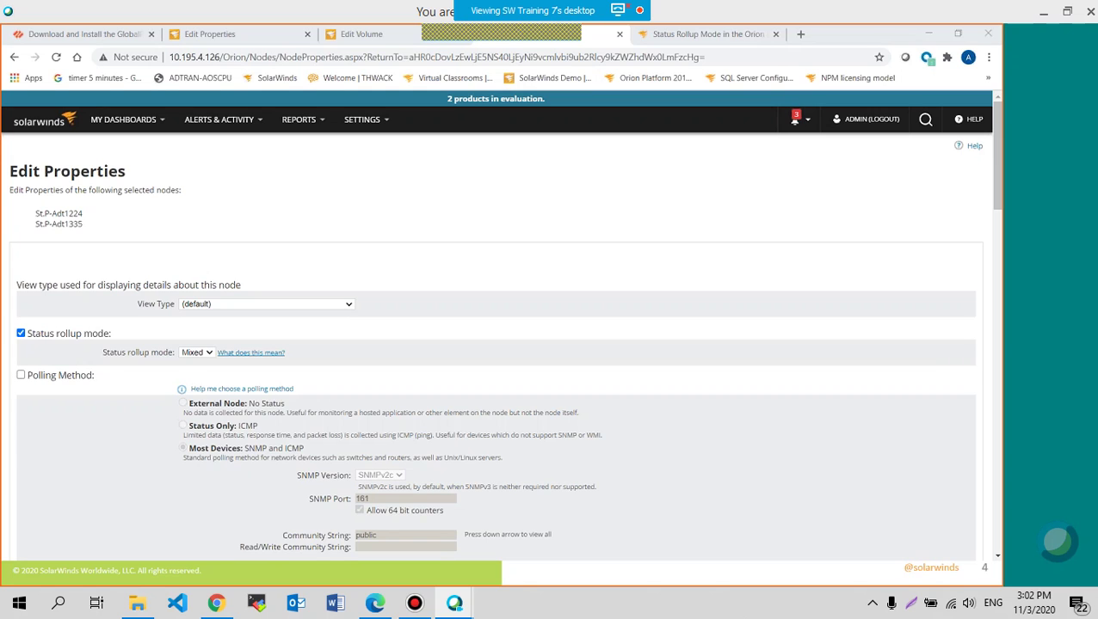
scroll(277, 431, "down", 3)
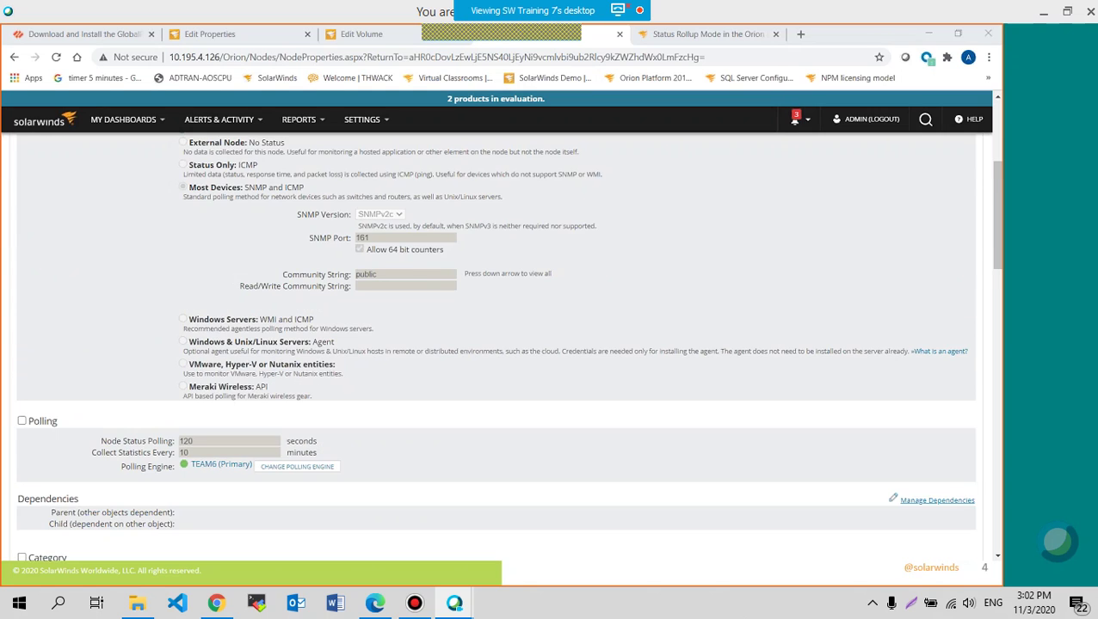
scroll(277, 430, "up", 3)
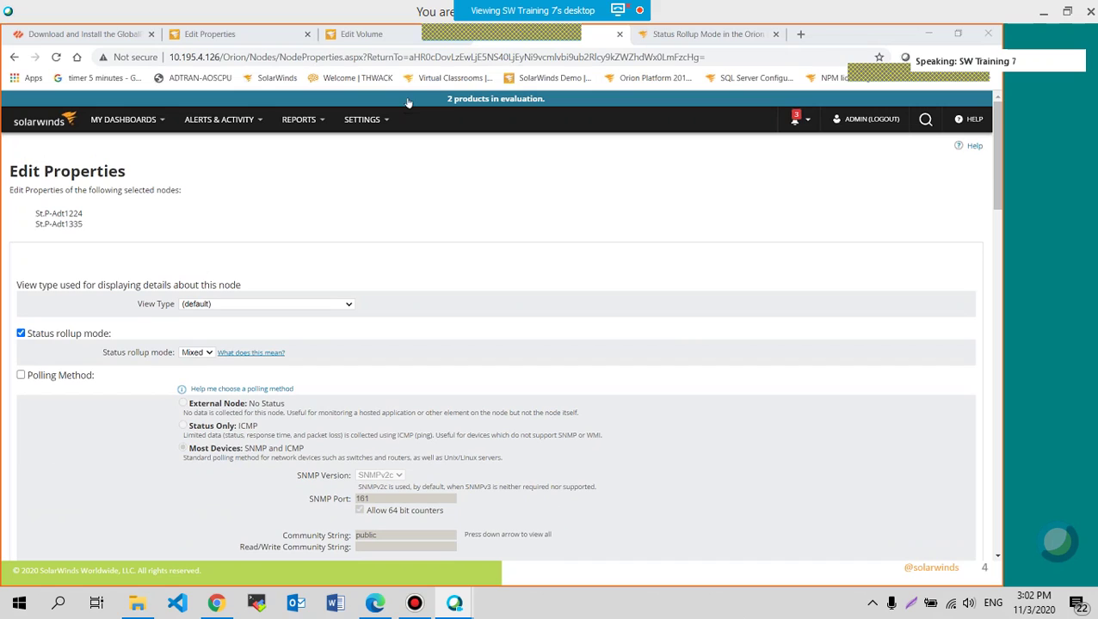
Go to the Edit Volume page of Team6's C: volume and examine its status polling and statistics collection intervals.
left_click(359, 35)
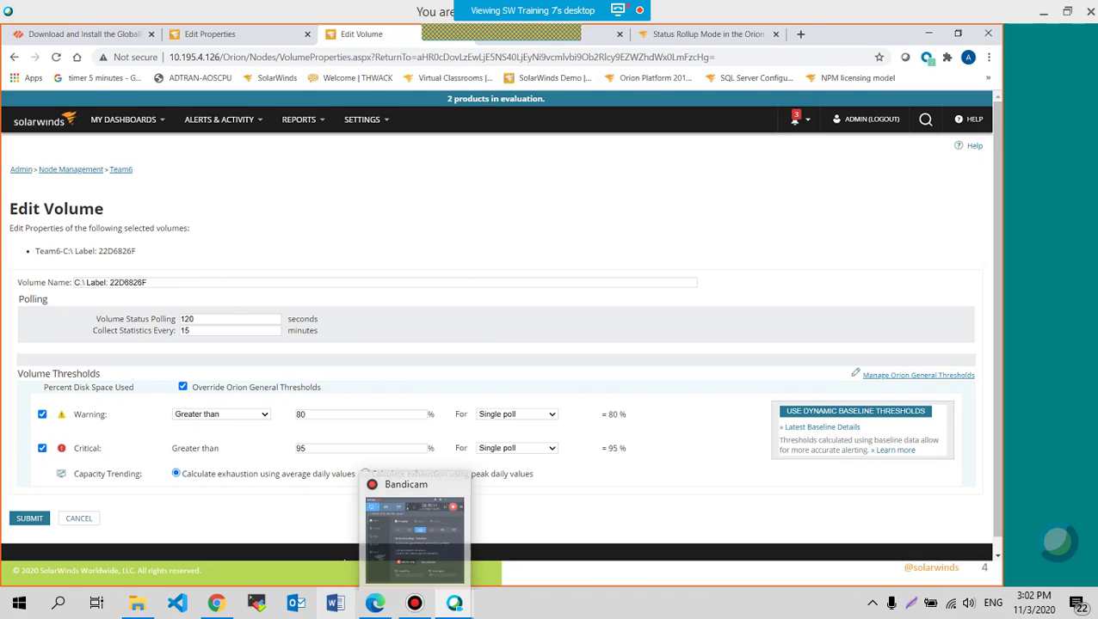
mouse_move(375, 603)
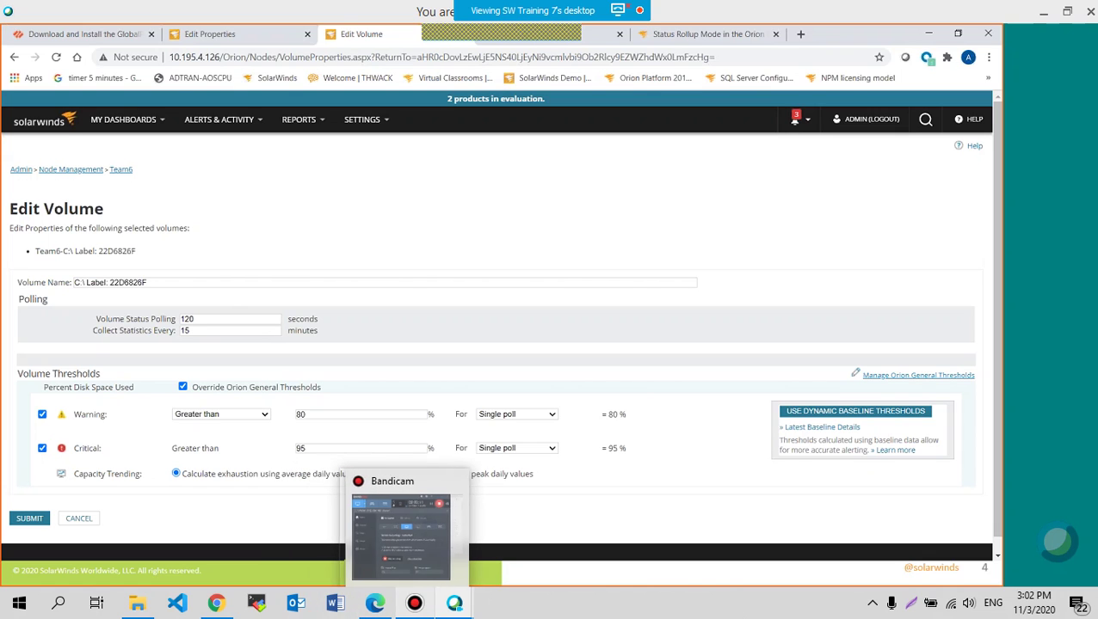
left_click(415, 603)
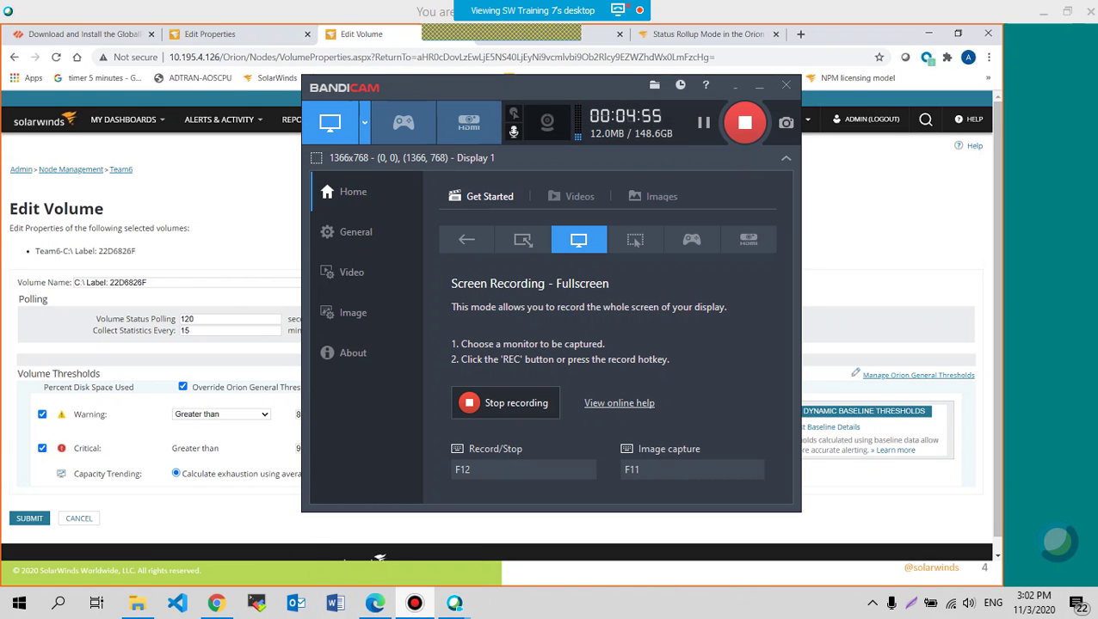
left_click(415, 604)
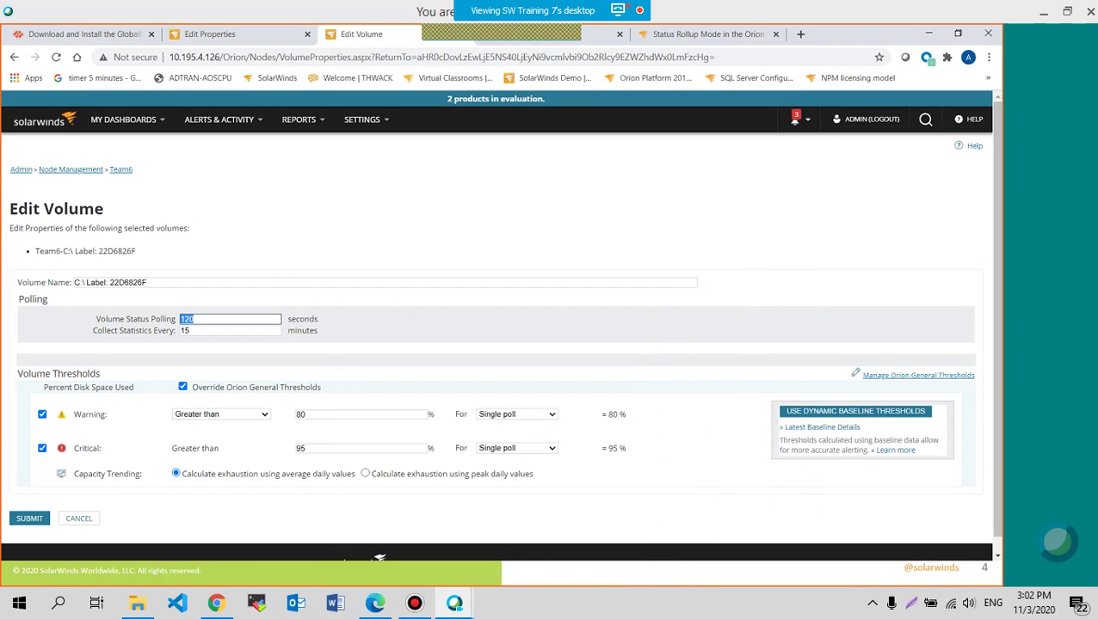
key("Tab")
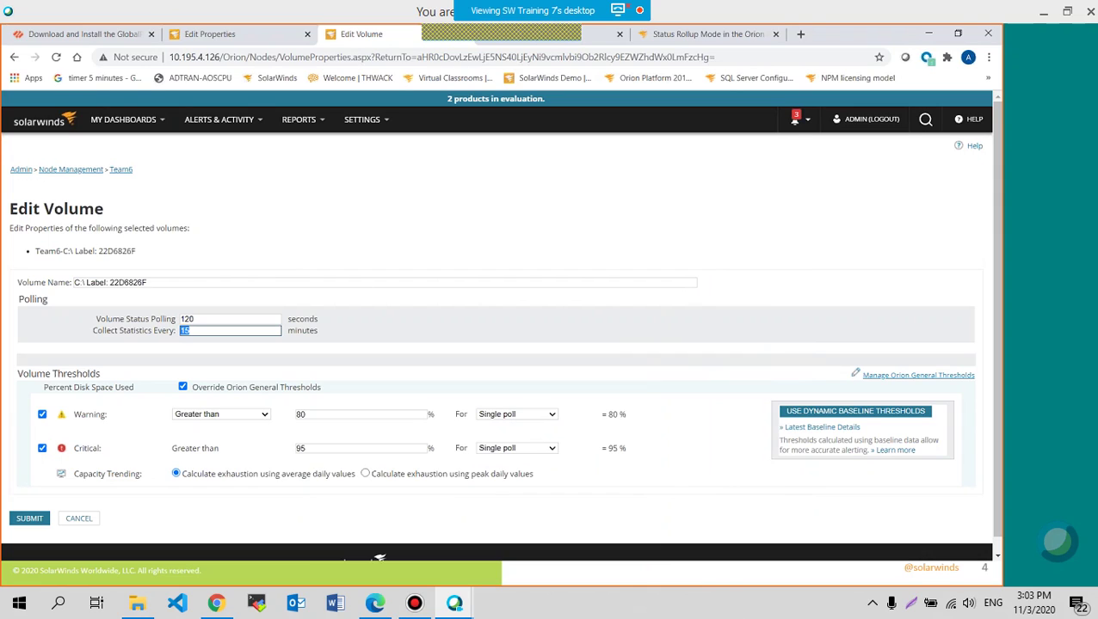
key("shift+Tab")
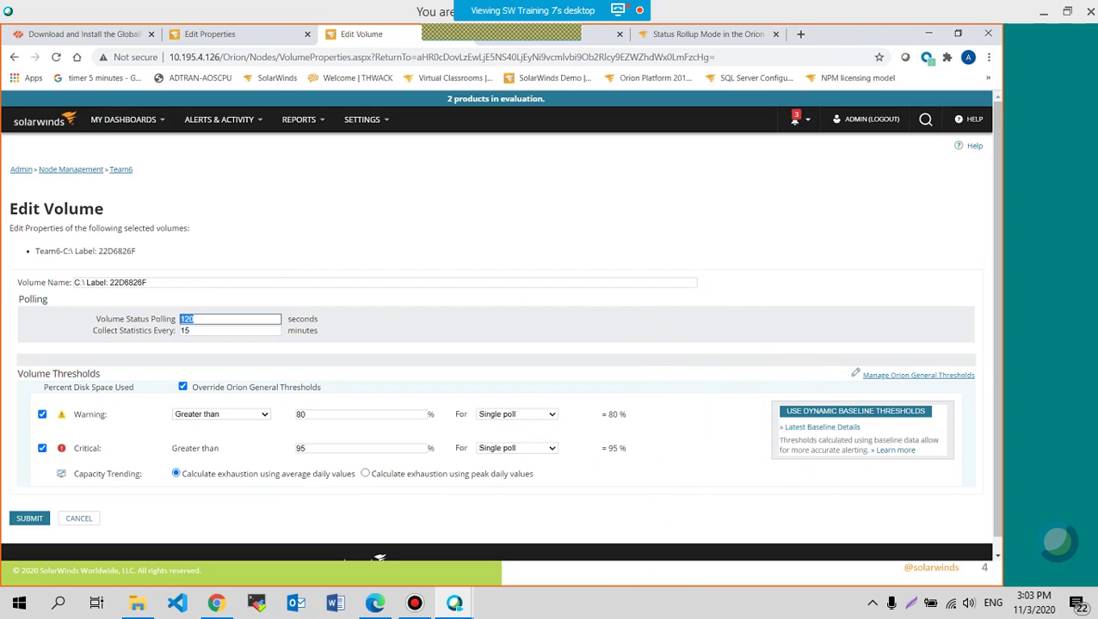
left_click(288, 510)
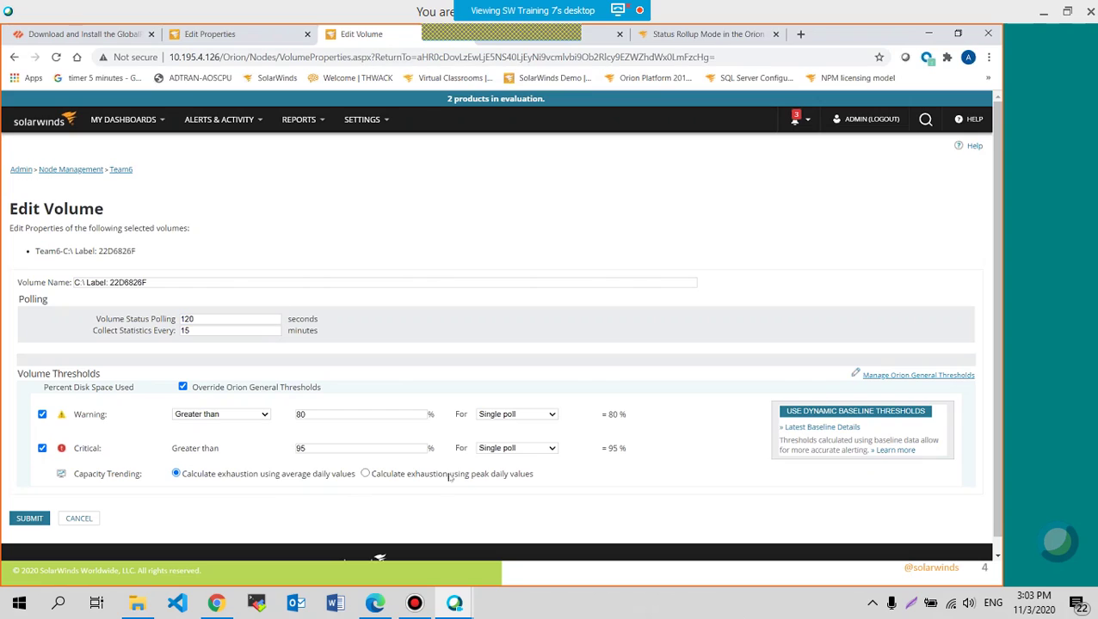
Set the C: volume's critical threshold for percent disk space used to 90%.
double_click(325, 448)
type("90")
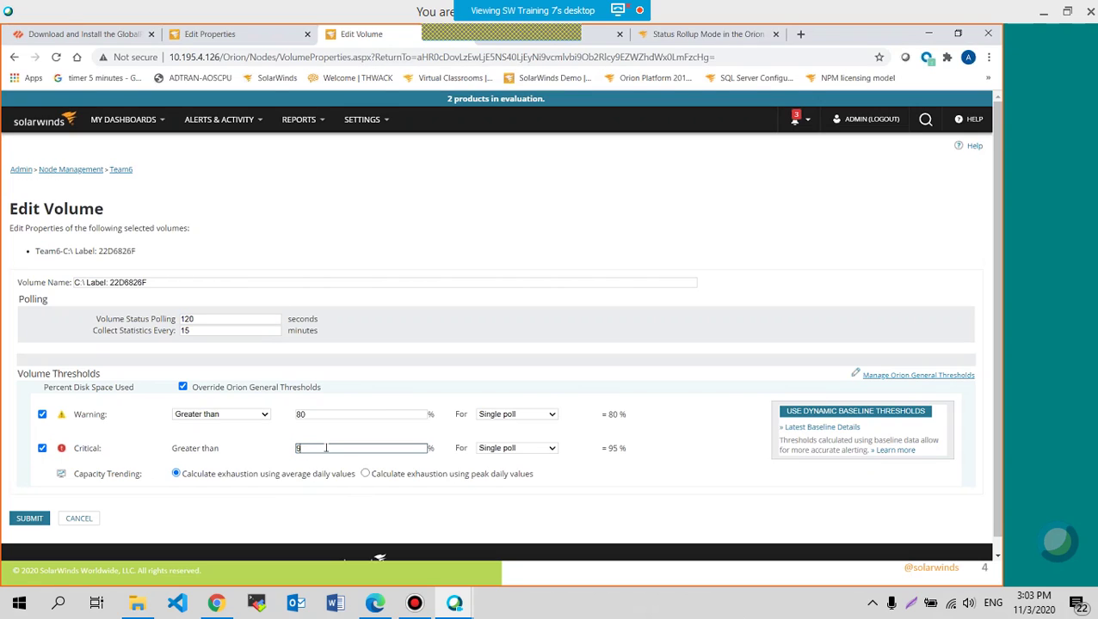
left_click(389, 505)
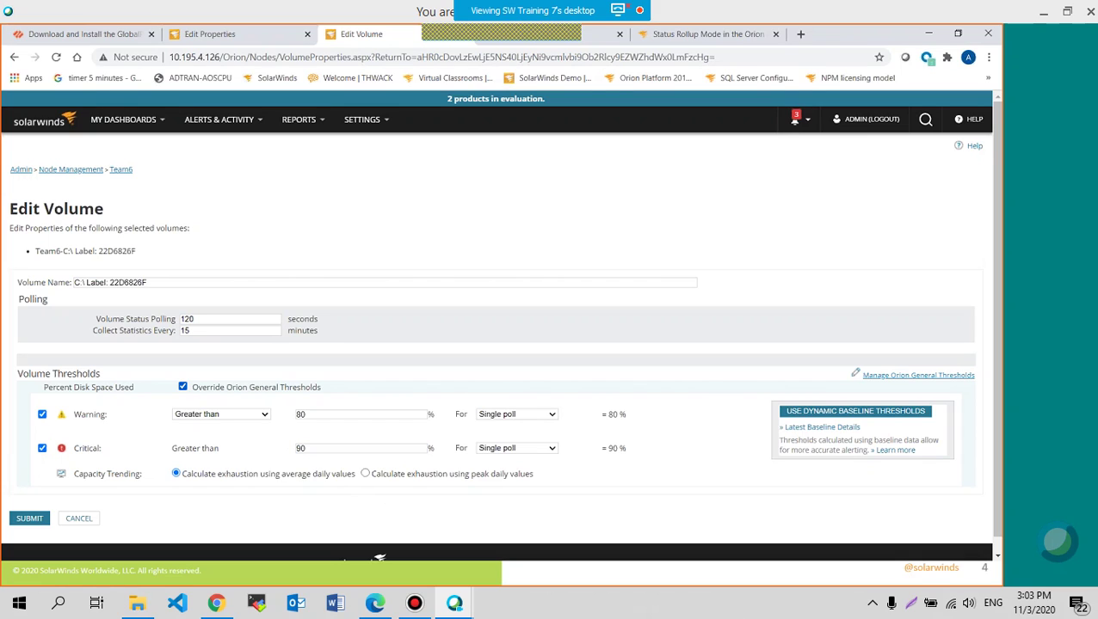
Turn off the override of Orion general thresholds for the C: volume's disk space used and submit the volume properties.
left_click(182, 387)
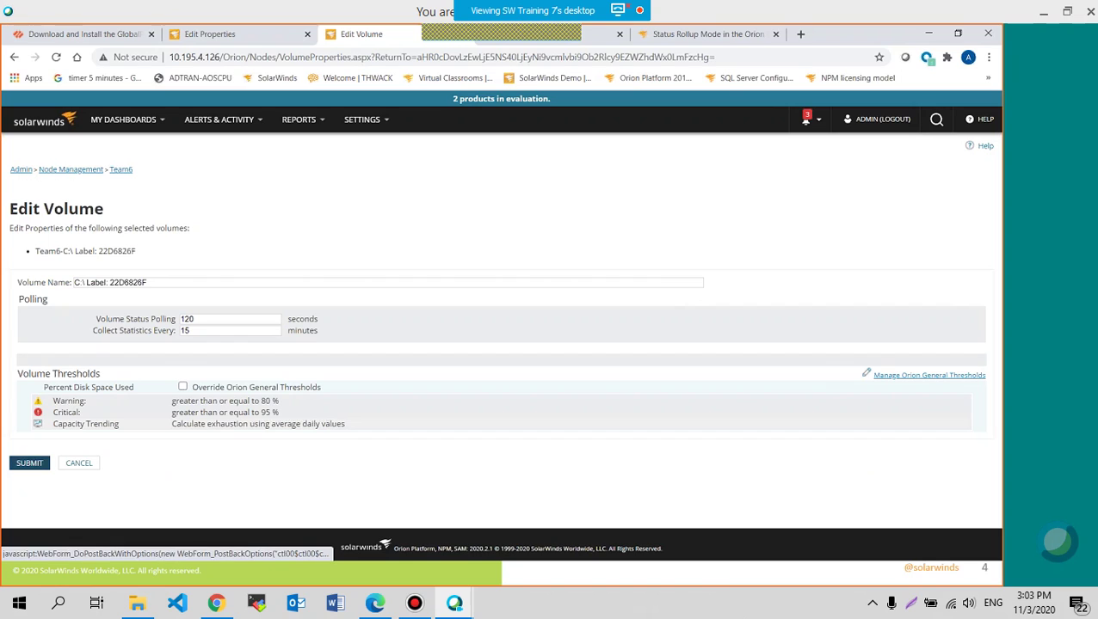
left_click(29, 463)
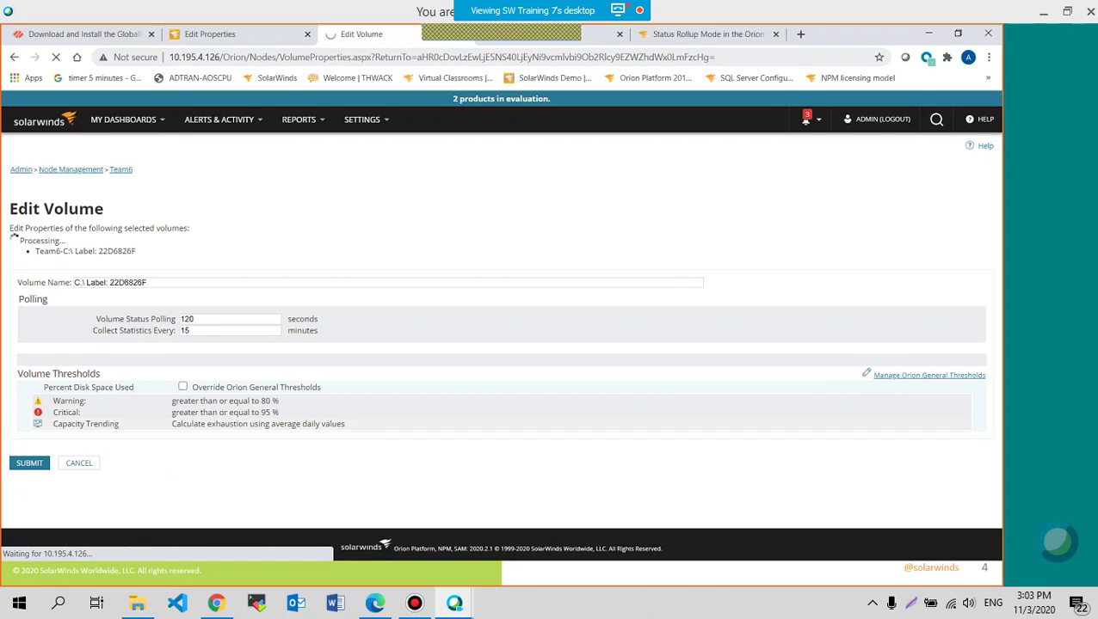
key("ctrl+shift+Tab")
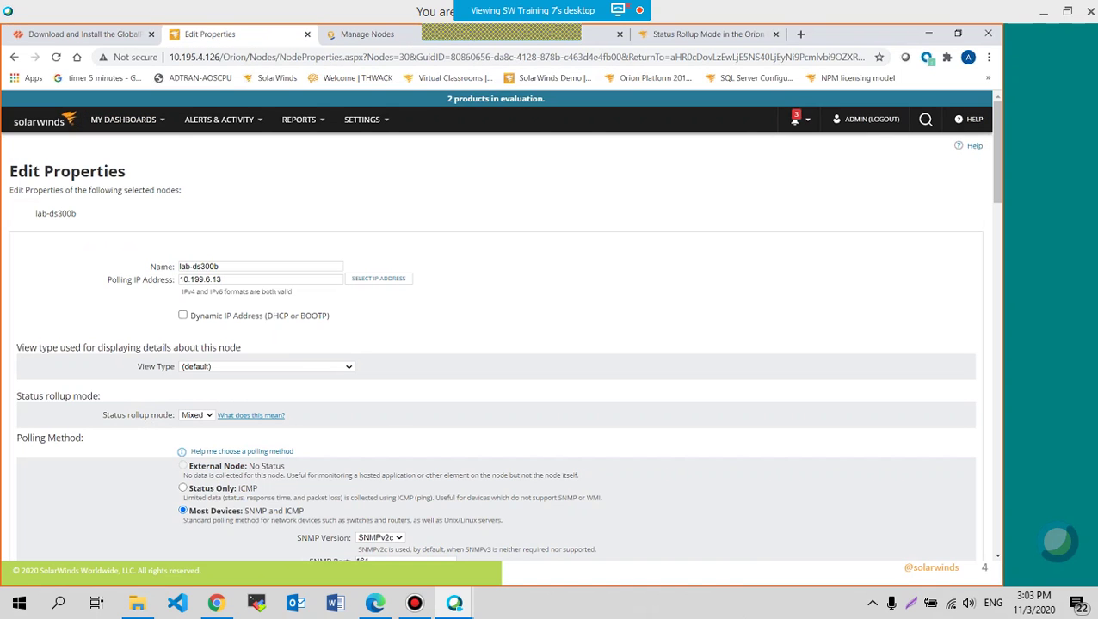
key("alt+Tab")
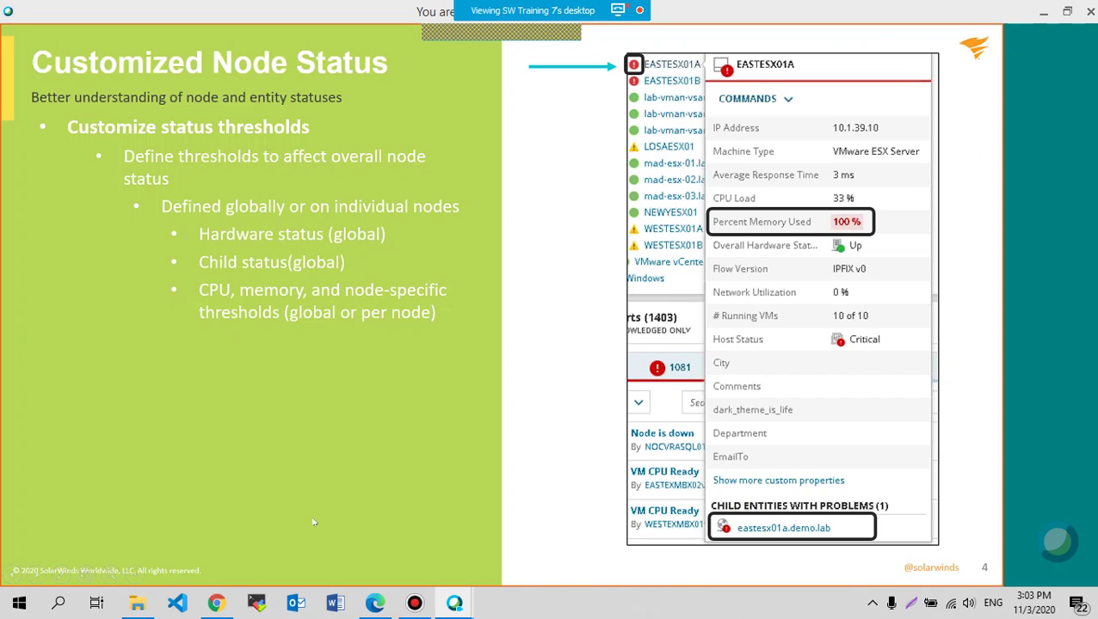
key("Right")
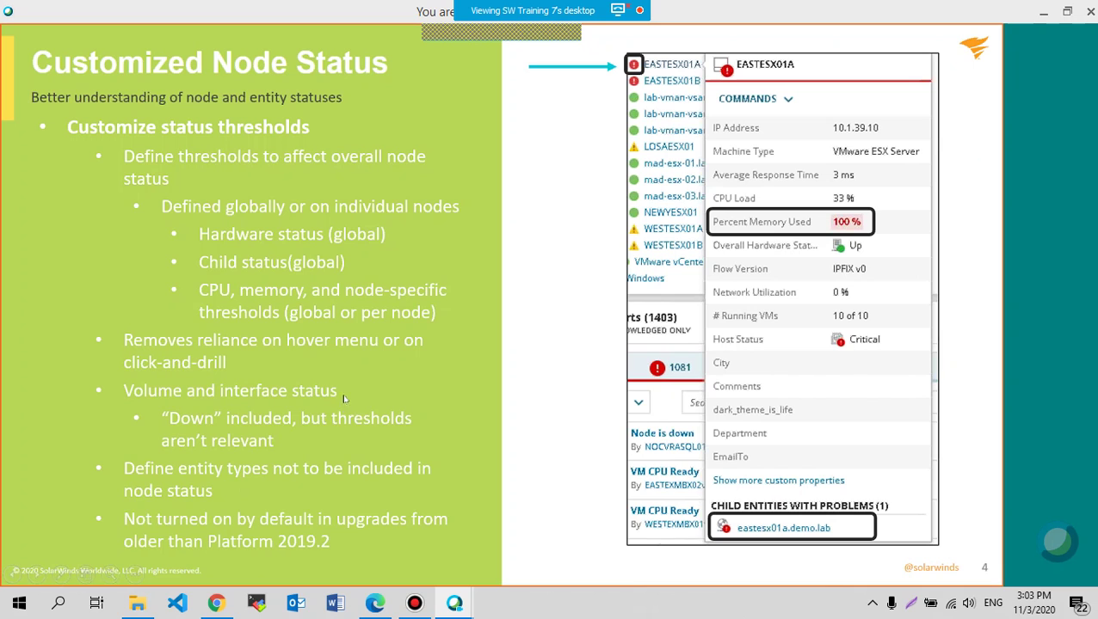
left_click(304, 394)
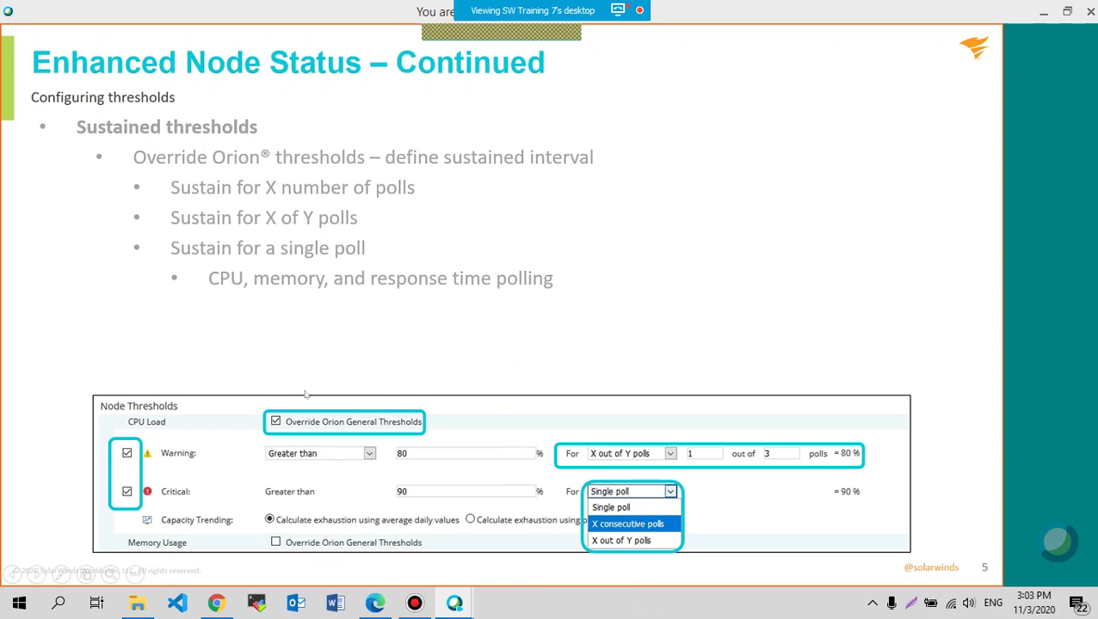
left_click(262, 420)
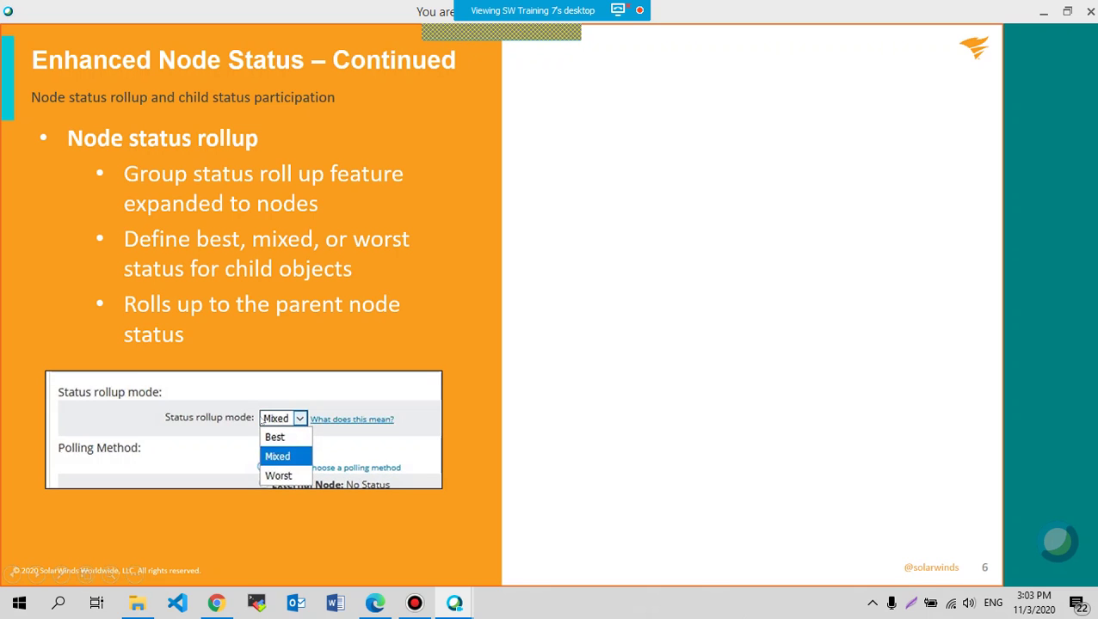
key("Right")
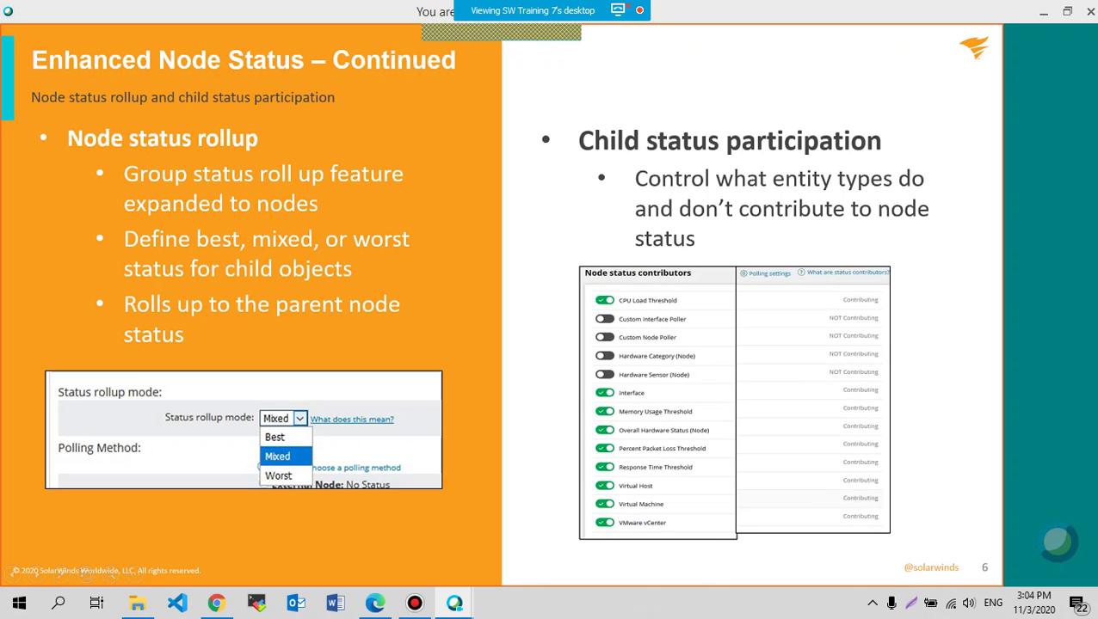
key("Left")
key("Right")
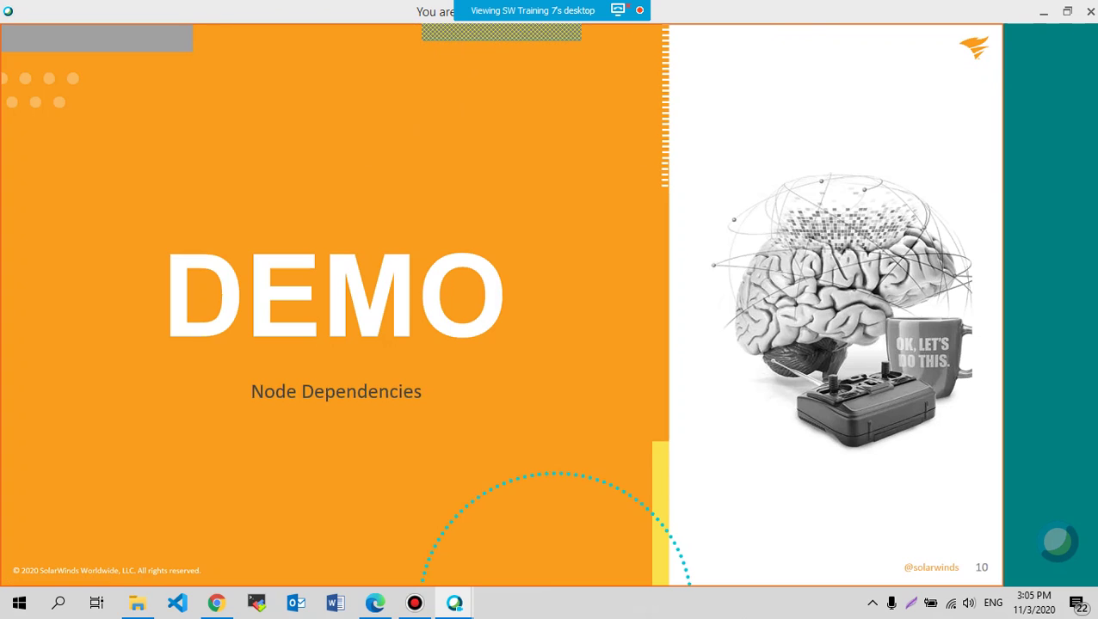
Open the participants and chat panels of the Webex session, read the recent chat messages, and close both panels.
mouse_move(557, 22)
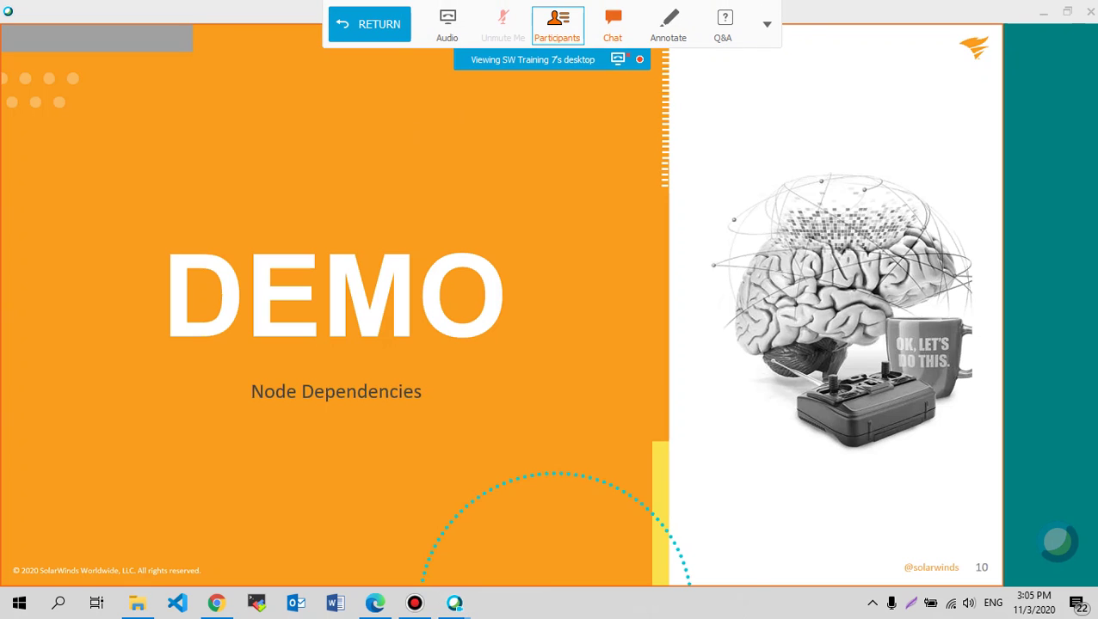
left_click(557, 24)
left_click(613, 24)
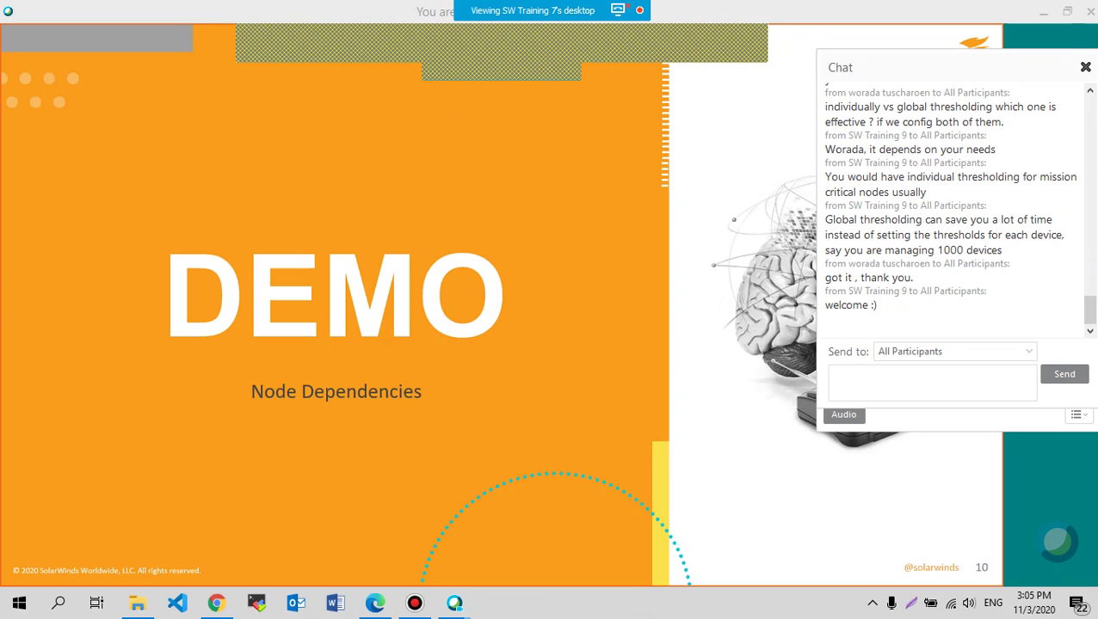
left_click(878, 305)
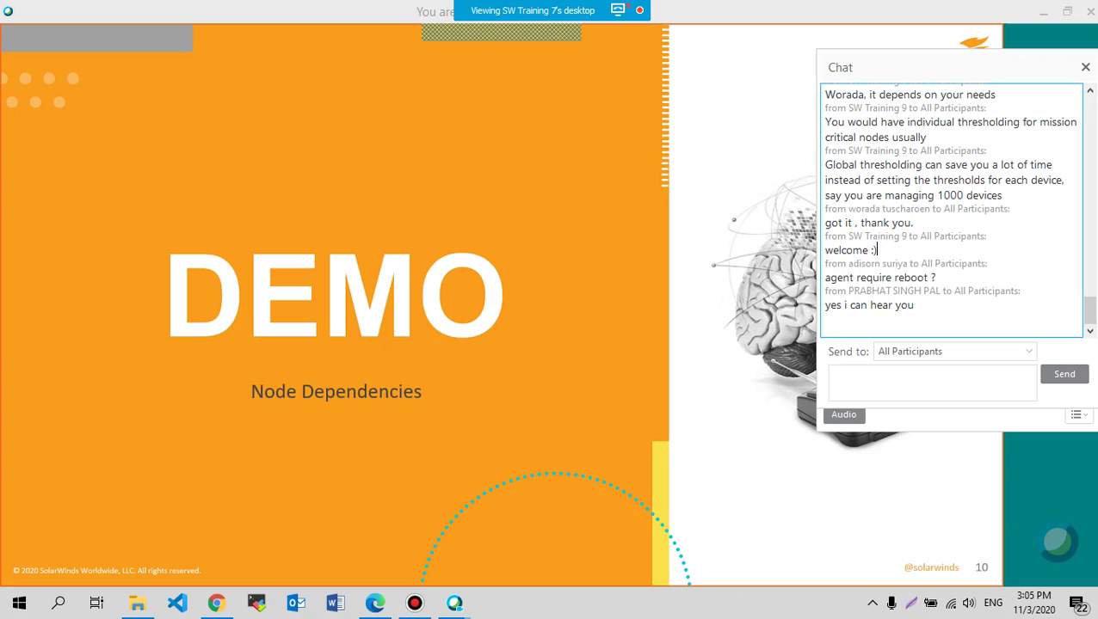
scroll(877, 249, "up", 4)
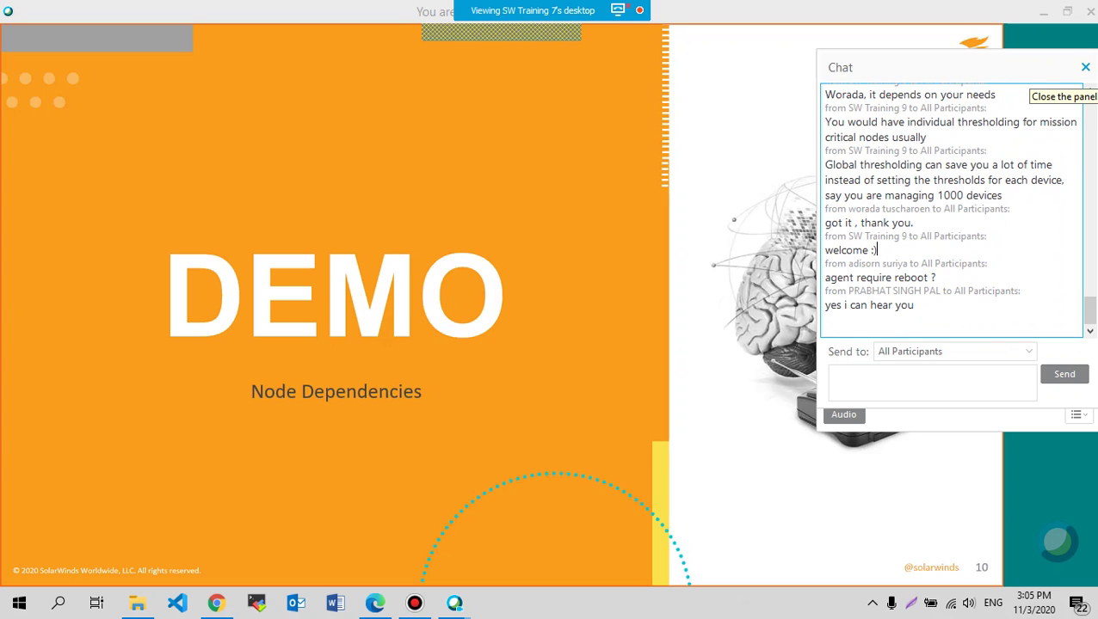
left_click(1085, 67)
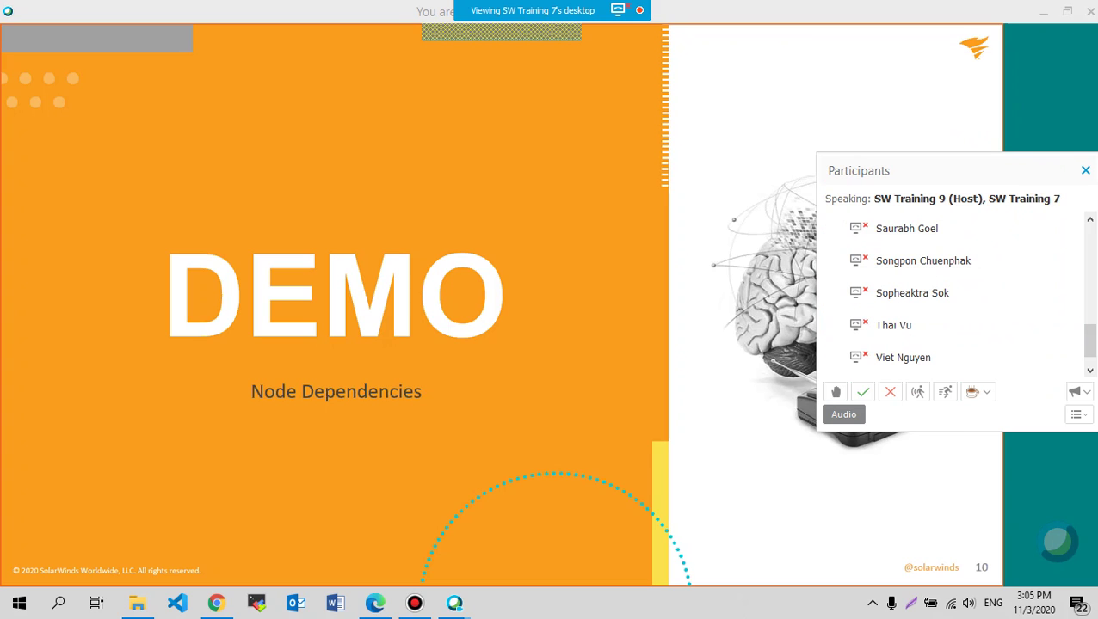
left_click(1085, 169)
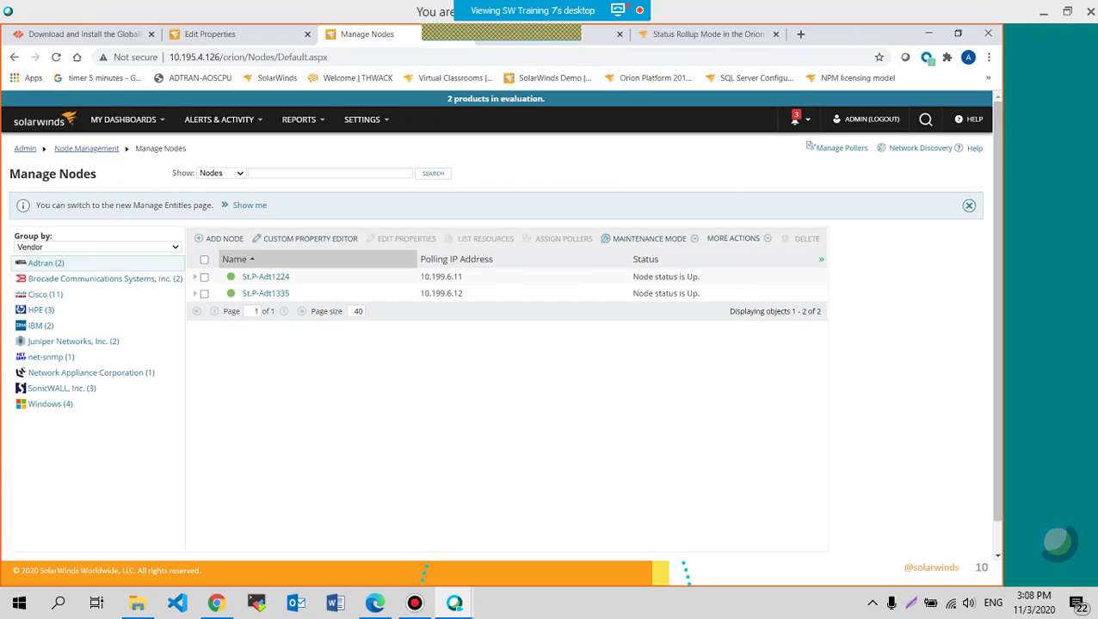
Reopen the chat panel of the Webex training session.
mouse_move(551, 11)
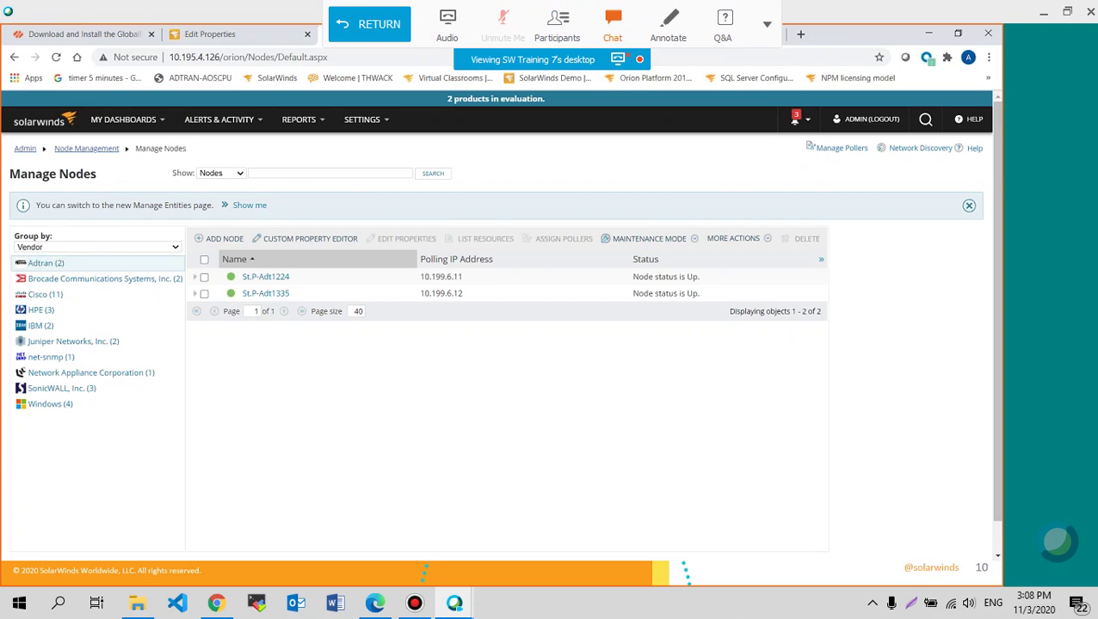
left_click(613, 26)
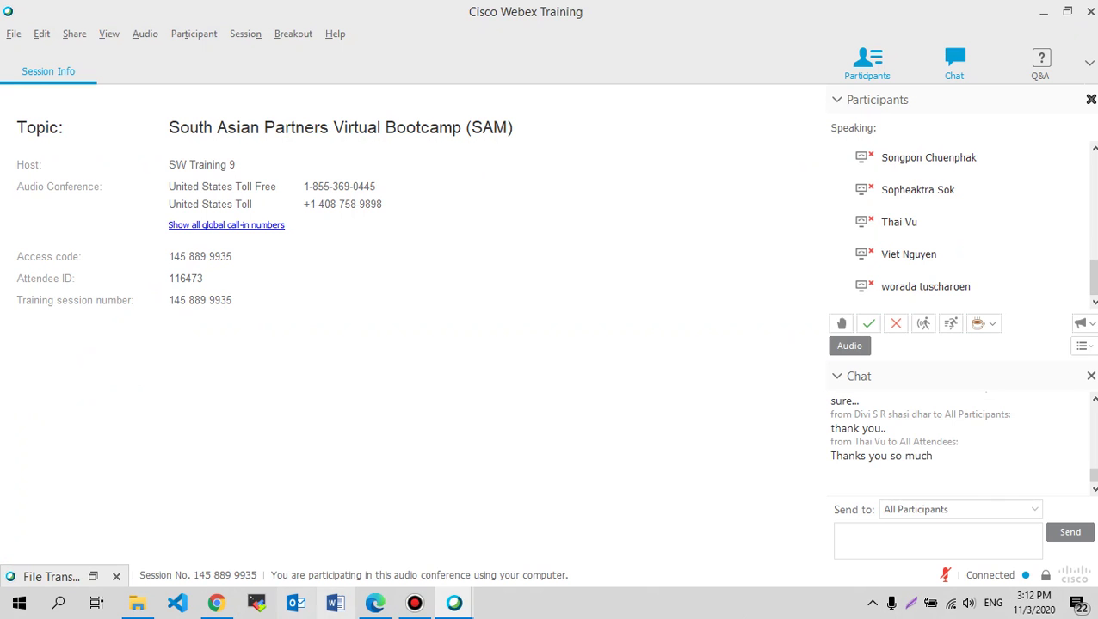
key("alt+Tab")
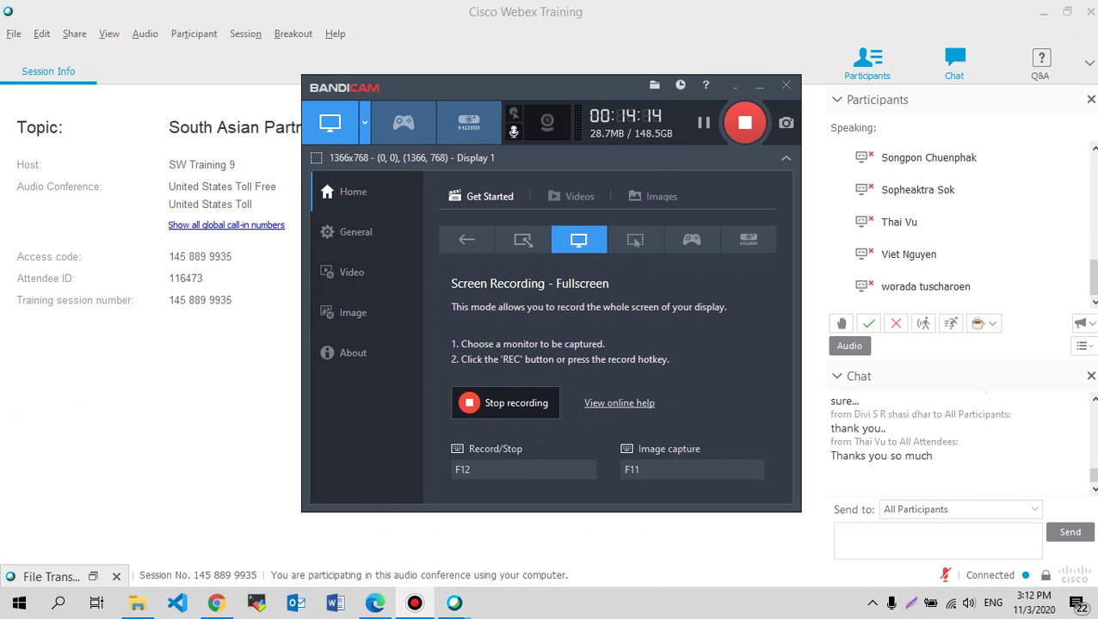